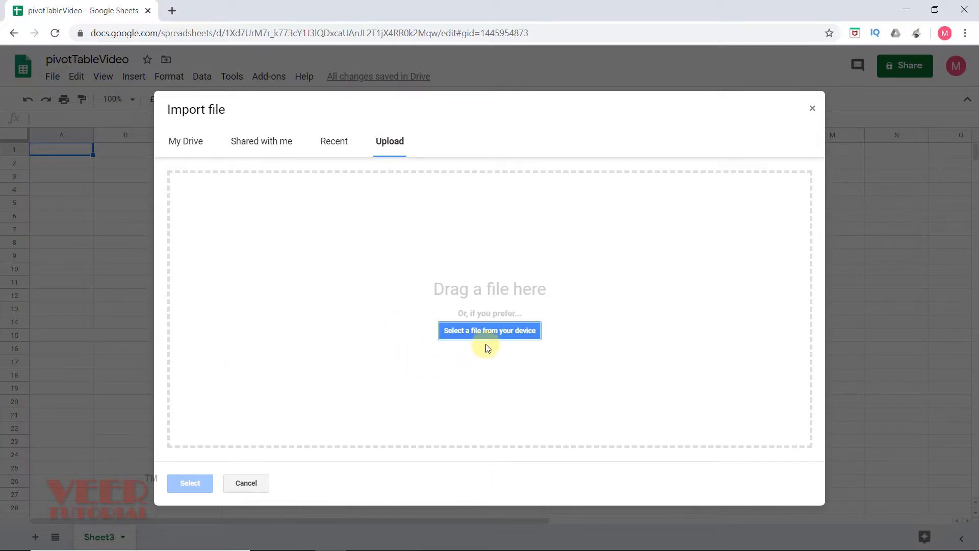
# Import the Sample - Superstore CSV file from the desktop, appending it to the current sheet with the separator detected automatically.
pyautogui.click(485, 330)
pyautogui.click(153, 104)
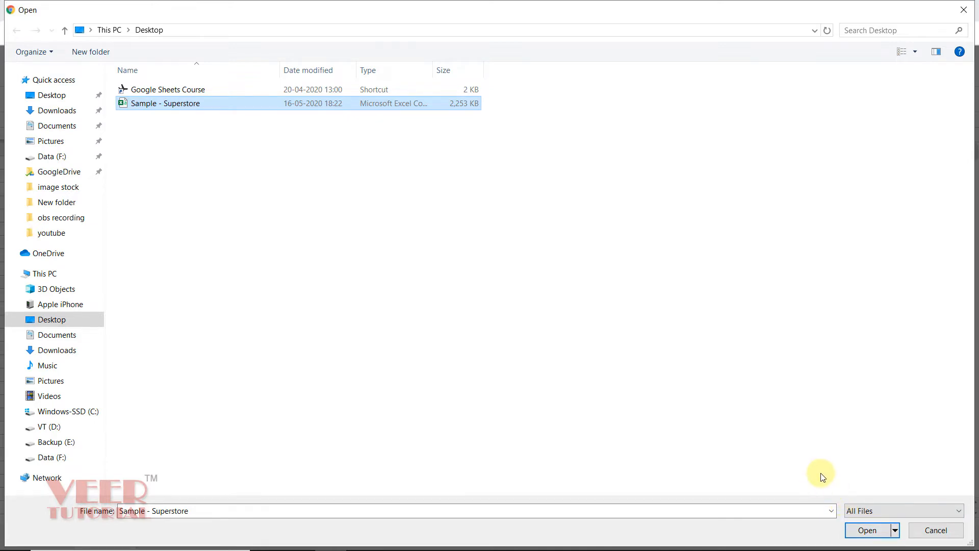
pyautogui.click(867, 530)
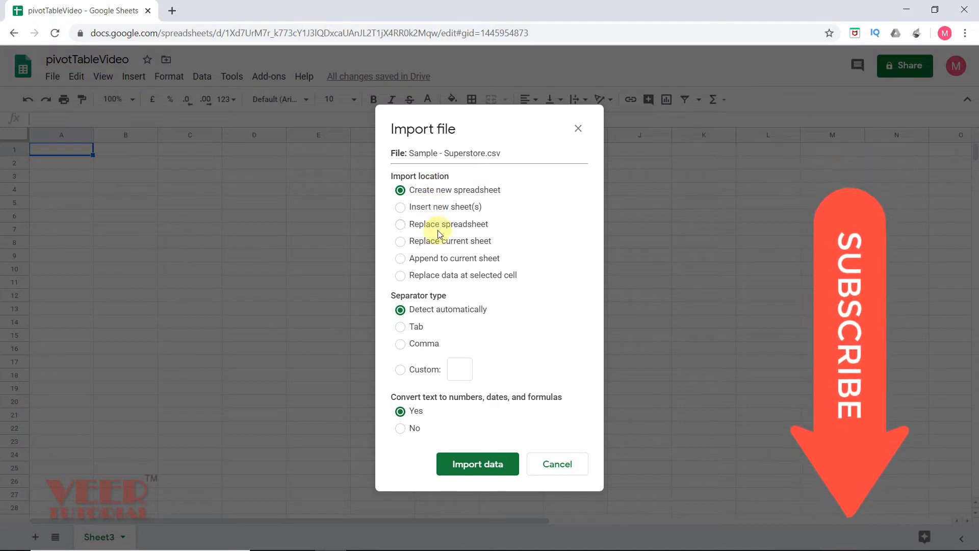
pyautogui.click(401, 258)
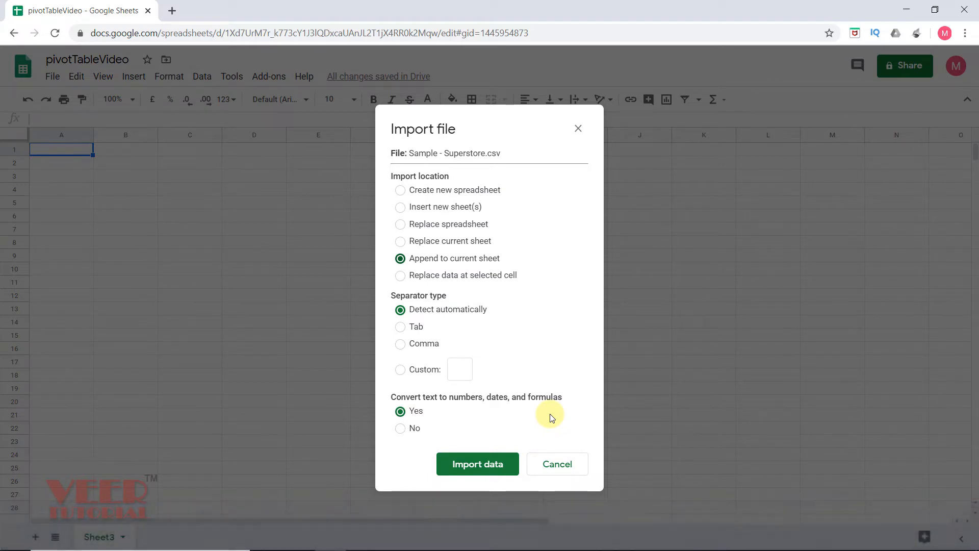
pyautogui.click(484, 468)
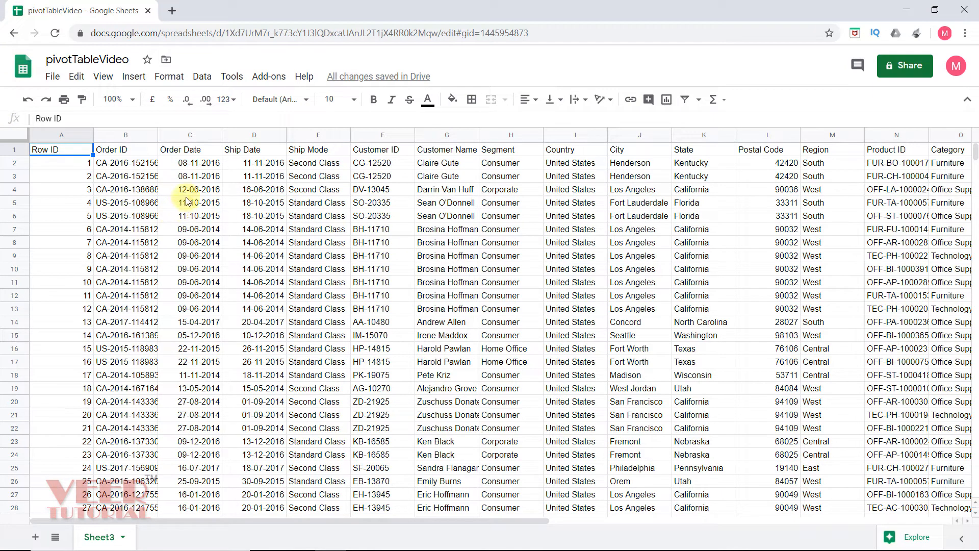
# Format the Sales, Discount and Profit columns with the Argentine Peso number format.
pyautogui.click(189, 178)
pyautogui.click(252, 215)
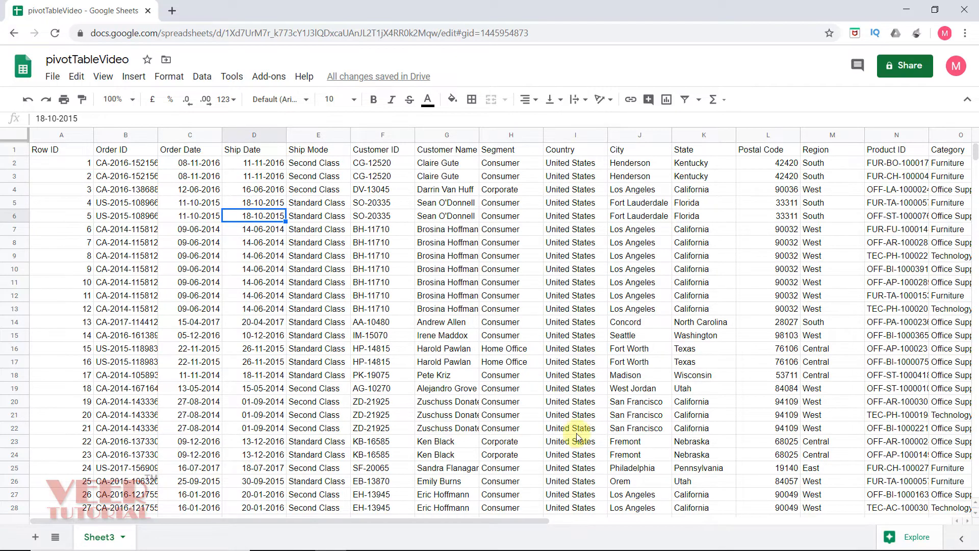
pyautogui.moveTo(497, 519); pyautogui.dragTo(766, 520)
pyautogui.click(766, 190)
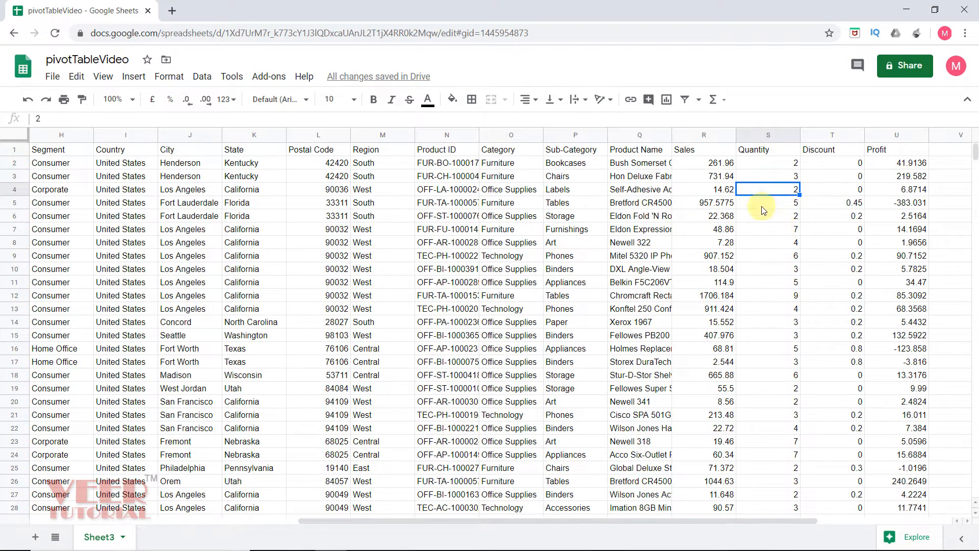
pyautogui.click(714, 187)
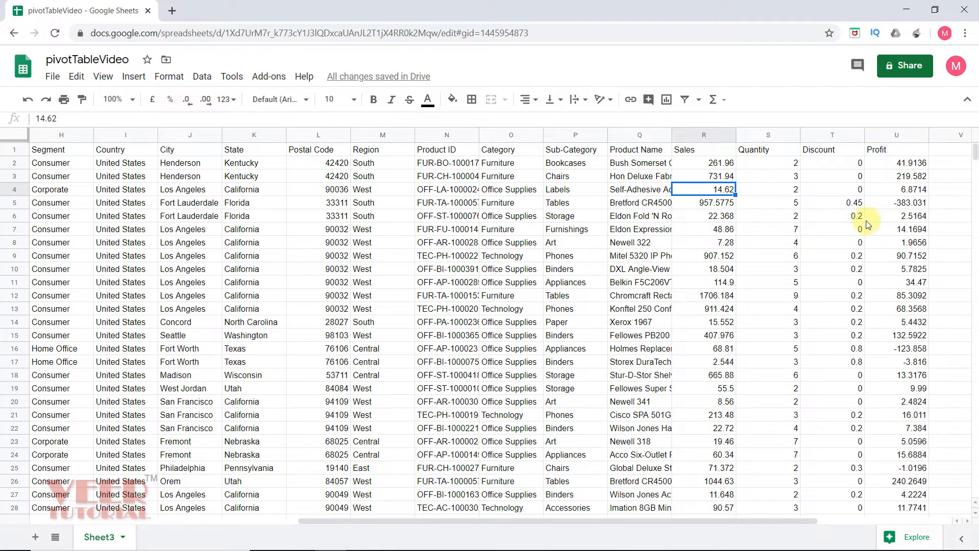
pyautogui.click(708, 134)
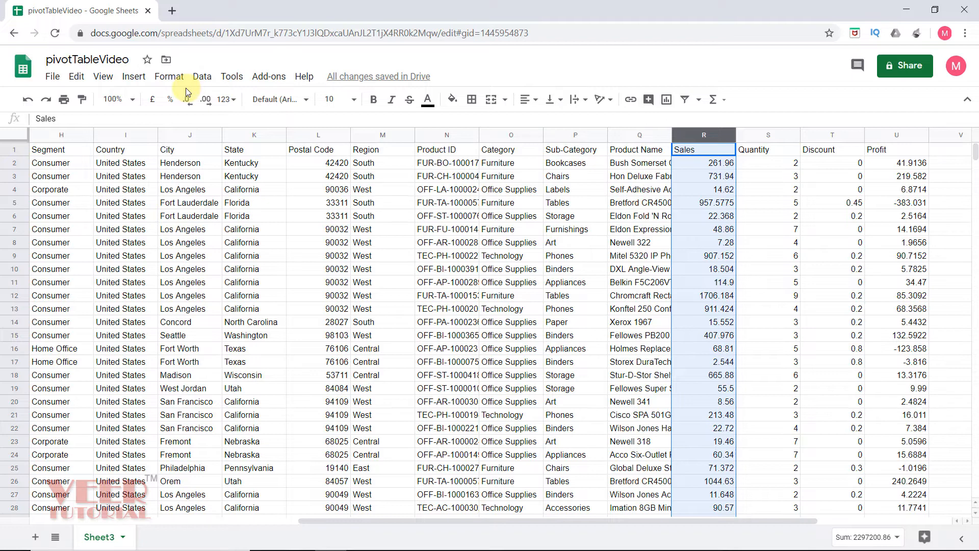
pyautogui.keyDown('ctrl'); pyautogui.click(833, 133); pyautogui.keyUp('ctrl')
pyautogui.keyDown('ctrl'); pyautogui.click(895, 133); pyautogui.keyUp('ctrl')
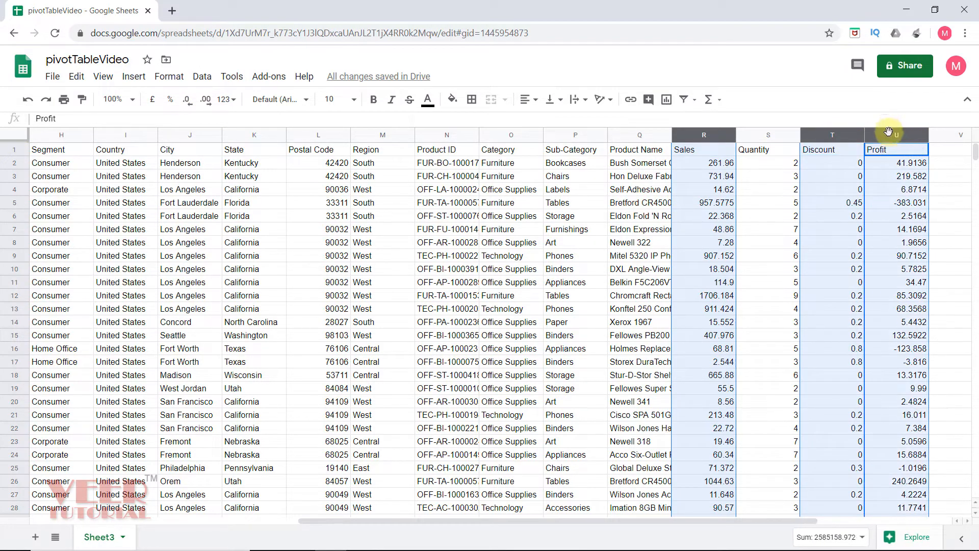
pyautogui.click(162, 76)
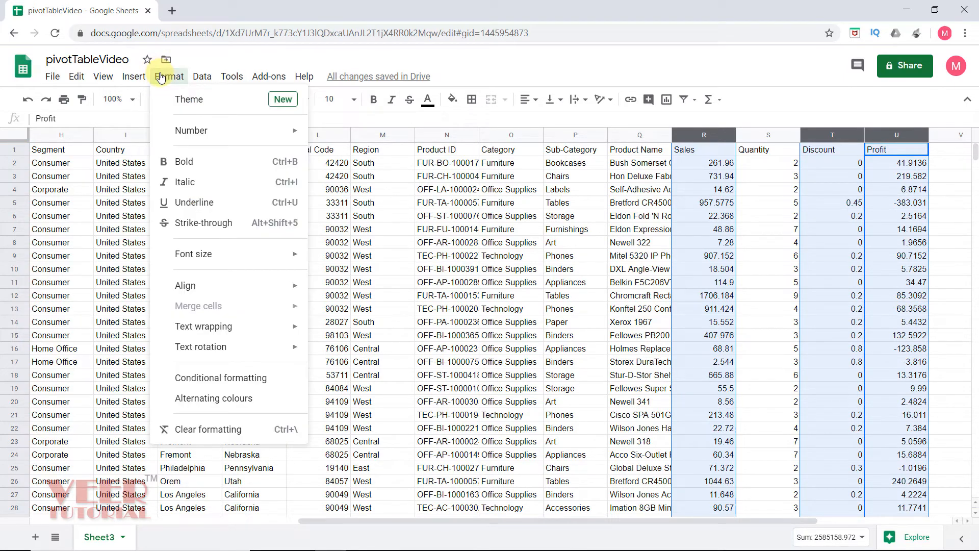
pyautogui.moveTo(208, 132)
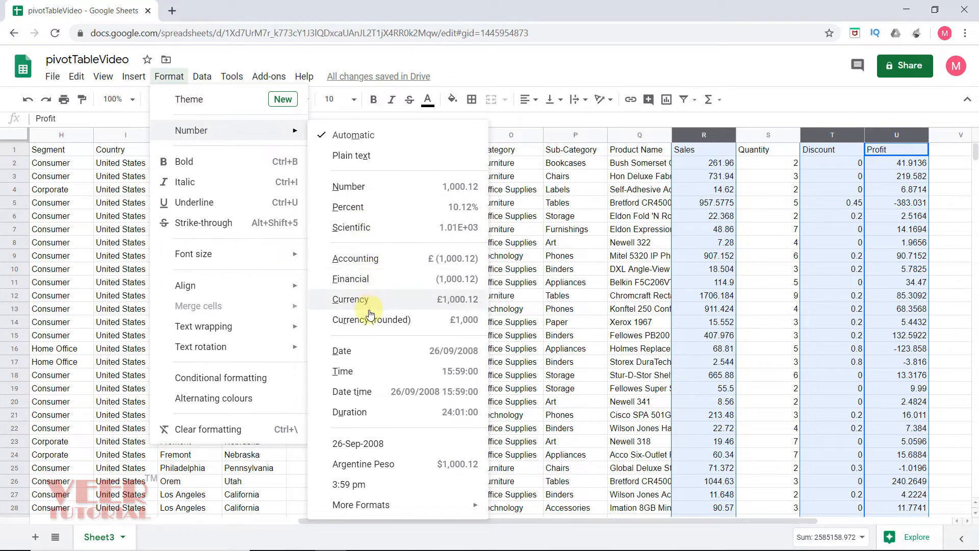
pyautogui.click(361, 464)
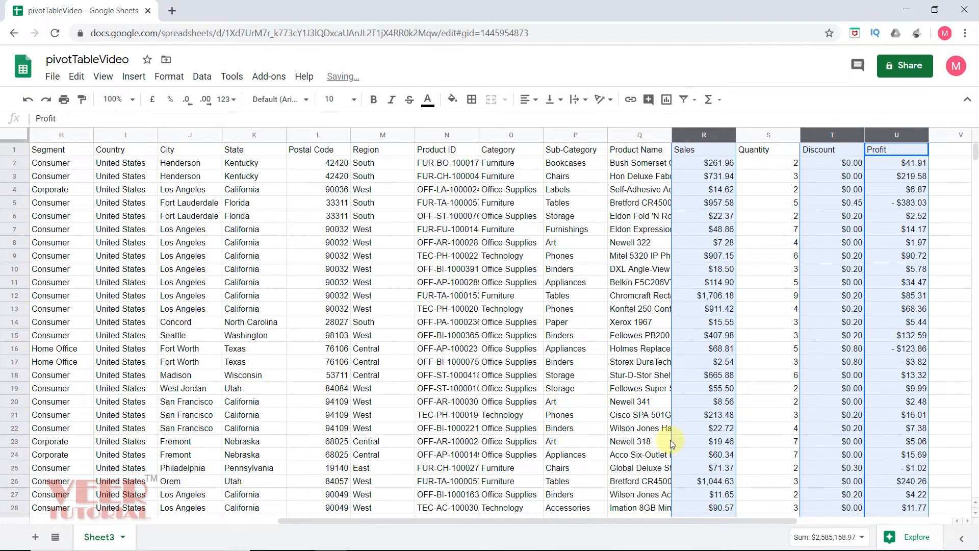
pyautogui.click(780, 253)
pyautogui.click(903, 245)
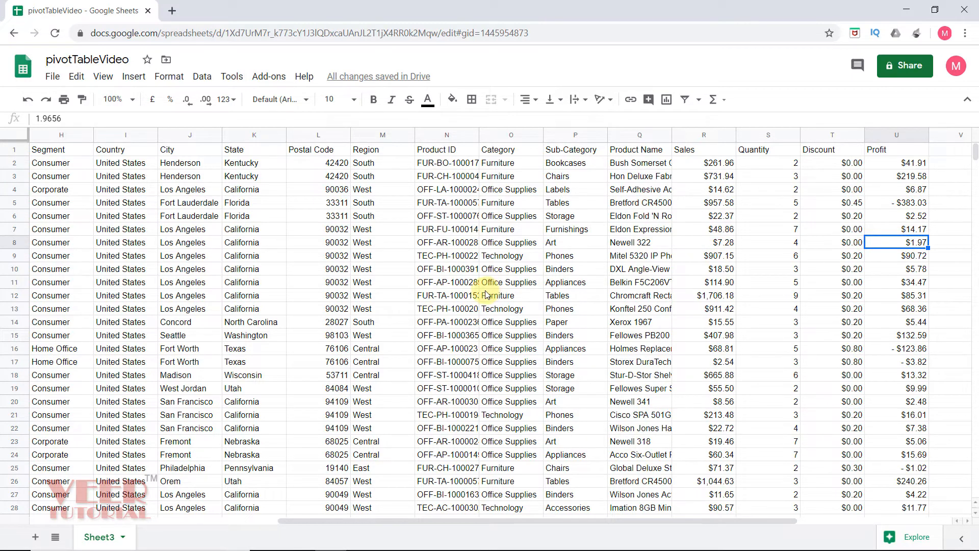
pyautogui.click(339, 230)
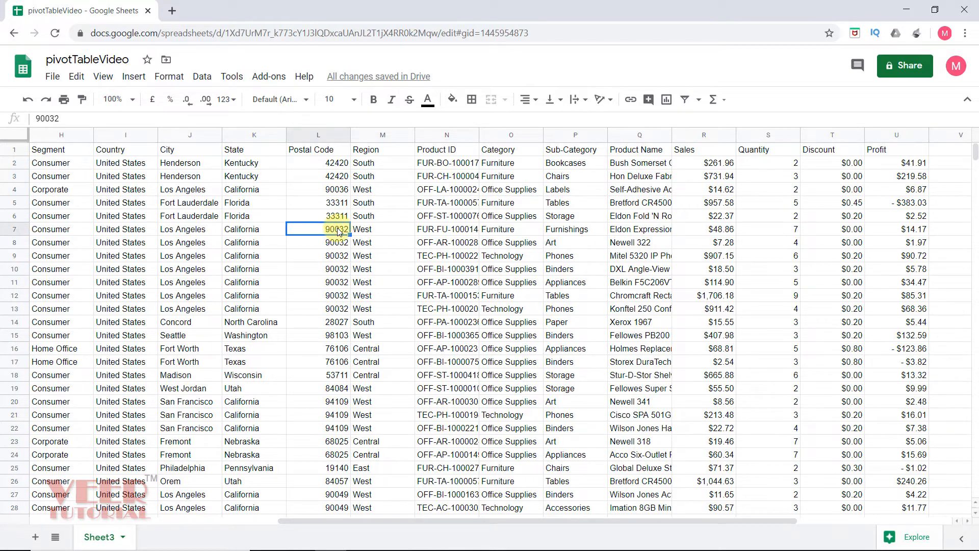
pyautogui.click(208, 80)
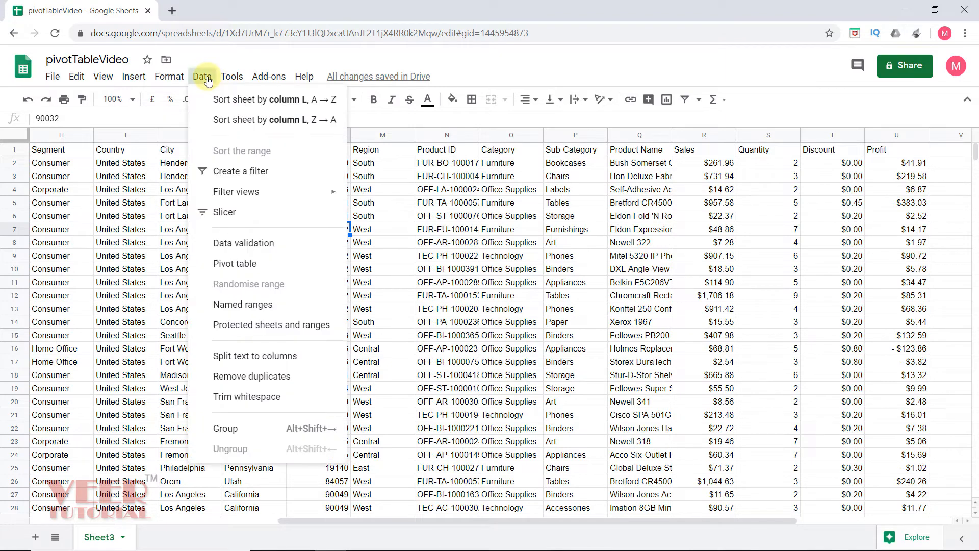
pyautogui.click(233, 264)
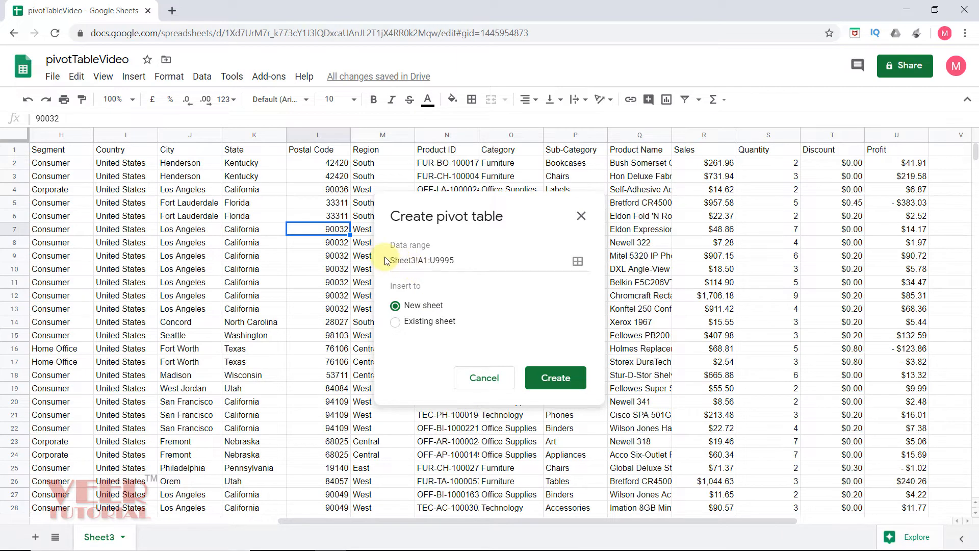
pyautogui.click(474, 387)
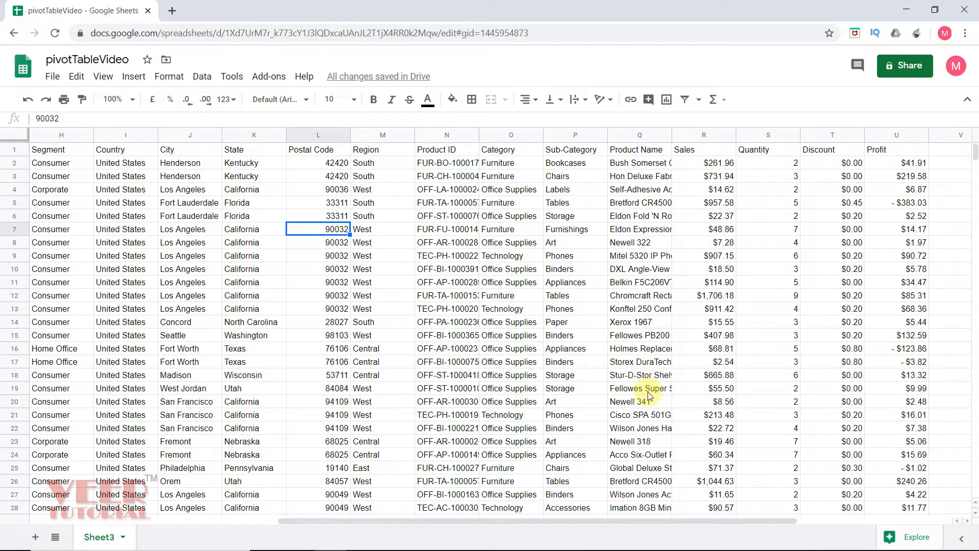
# Try inserting a blank column before the Ship Date column, and undo it.
pyautogui.click(707, 178)
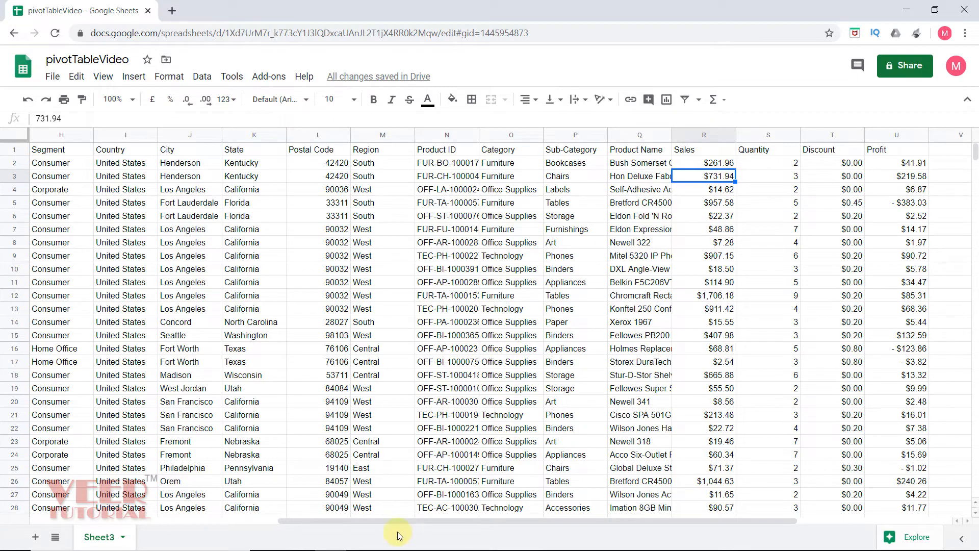
pyautogui.moveTo(396, 521); pyautogui.dragTo(176, 523)
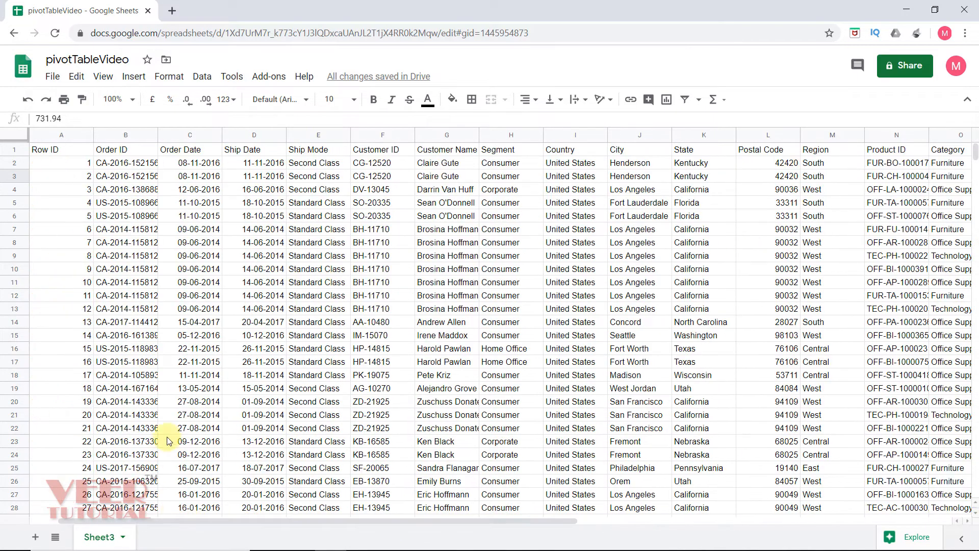
pyautogui.click(197, 220)
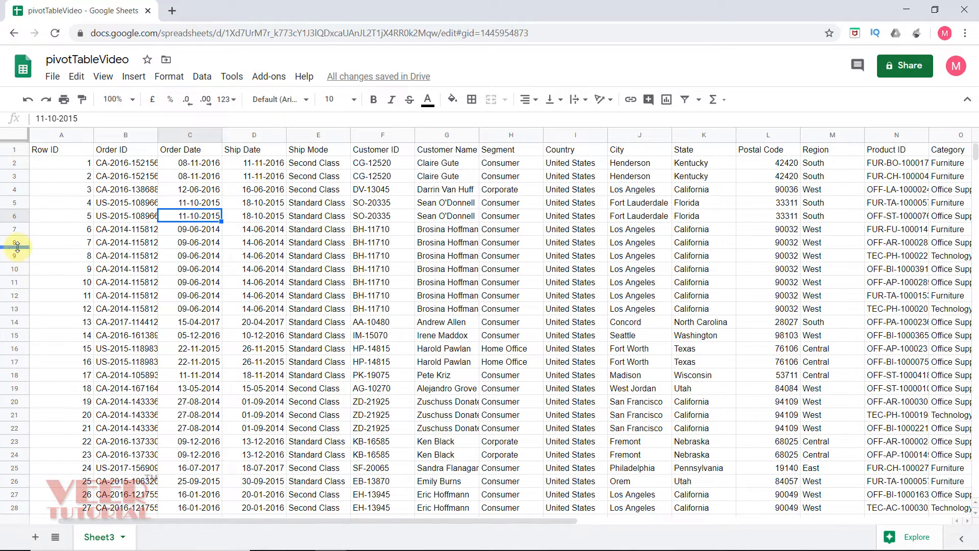
pyautogui.click(242, 137)
pyautogui.rightClick(242, 137)
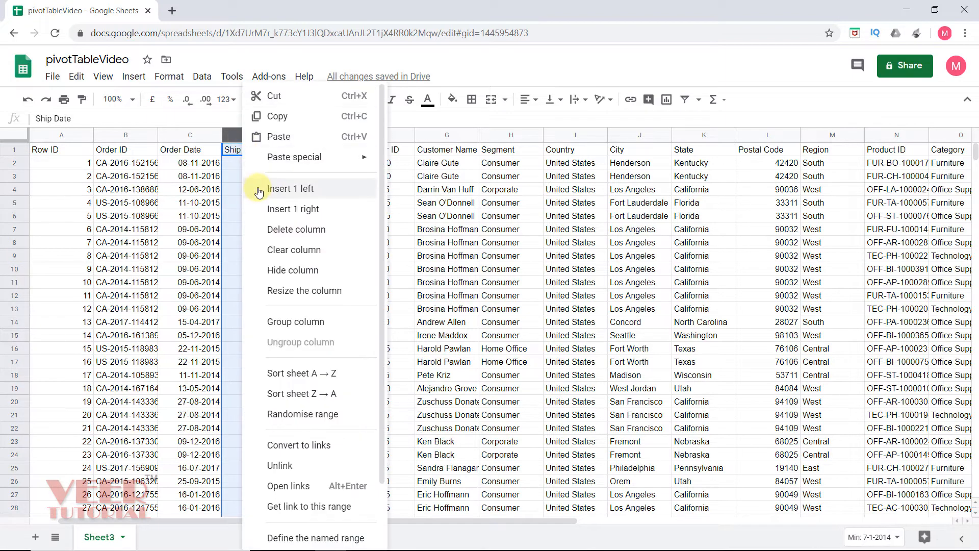
pyautogui.click(245, 190)
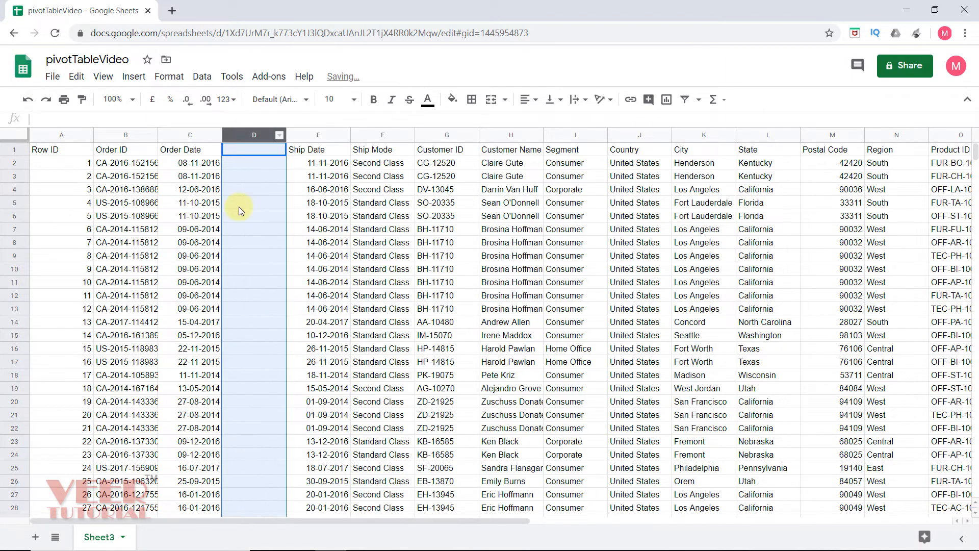
pyautogui.click(240, 203)
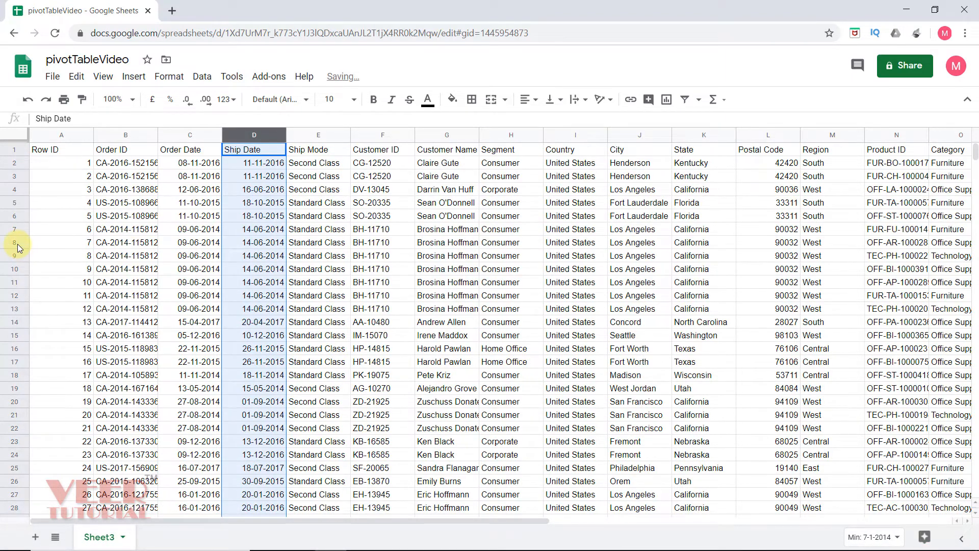
pyautogui.click(16, 243)
pyautogui.rightClick(17, 243)
pyautogui.click(36, 263)
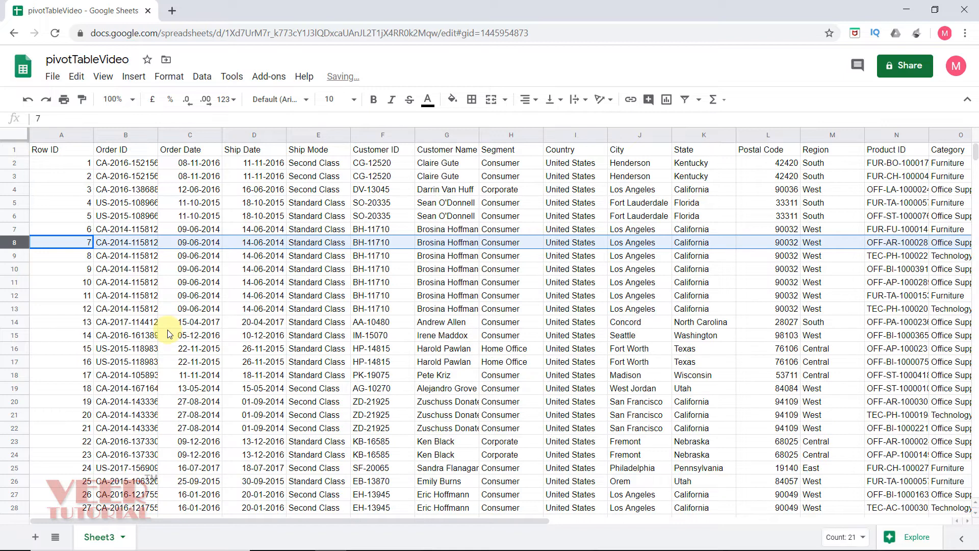
pyautogui.hotkey('ctrl', 'z')
# Clear the Ship Mode value in cell E8, and undo the deletion.
pyautogui.click(227, 322)
pyautogui.click(317, 245)
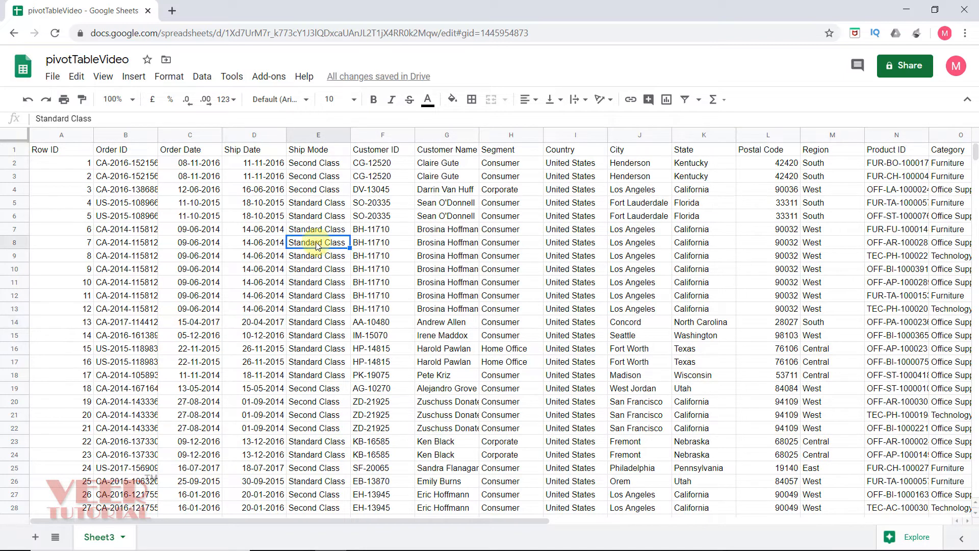
pyautogui.press('Delete')
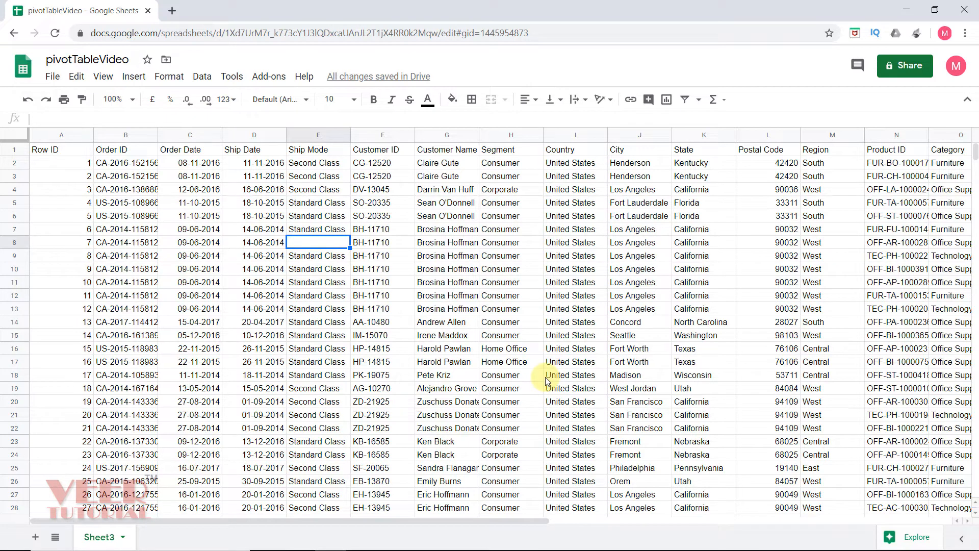
pyautogui.hotkey('ctrl', 'z')
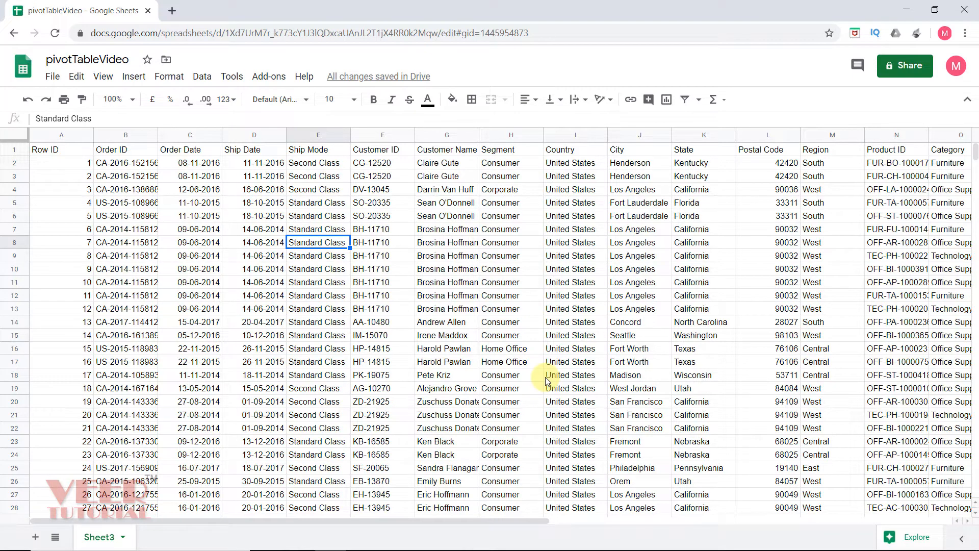
# Create a pivot table from the data range Sheet3!A1:U9995 on a new sheet.
pyautogui.click(321, 205)
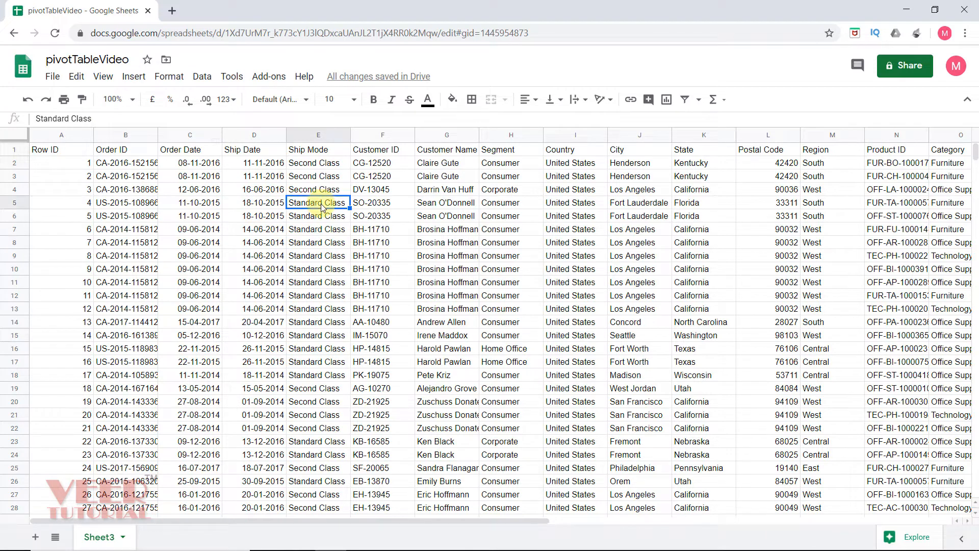
pyautogui.click(202, 76)
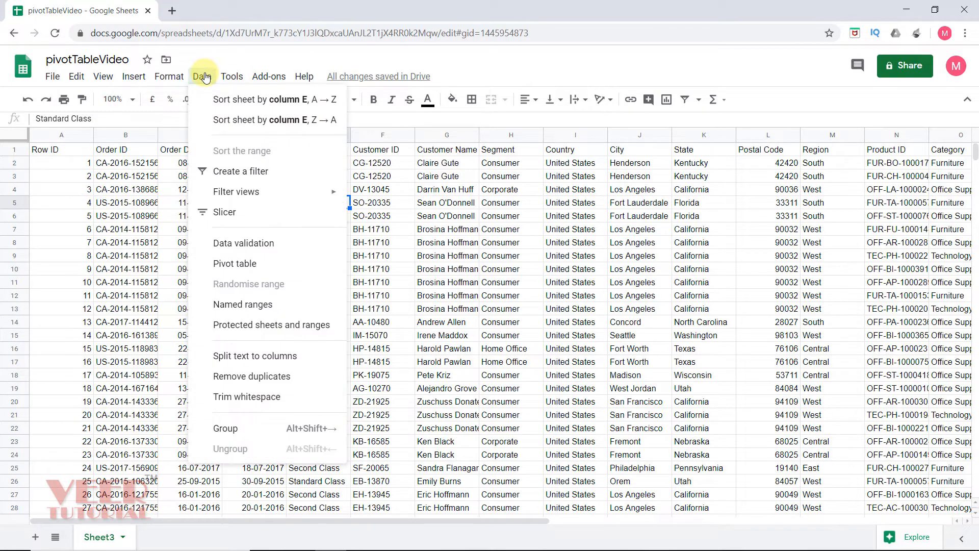
pyautogui.click(234, 263)
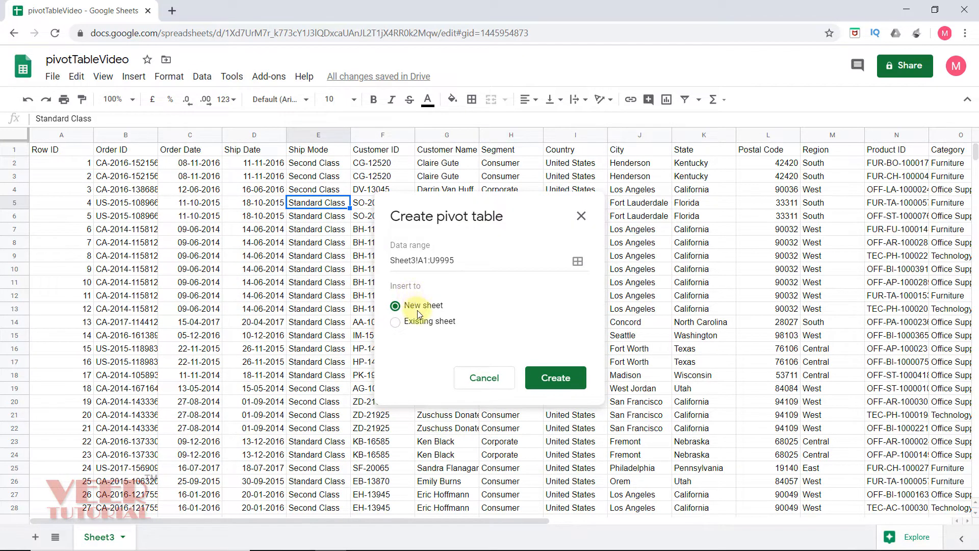
pyautogui.click(548, 379)
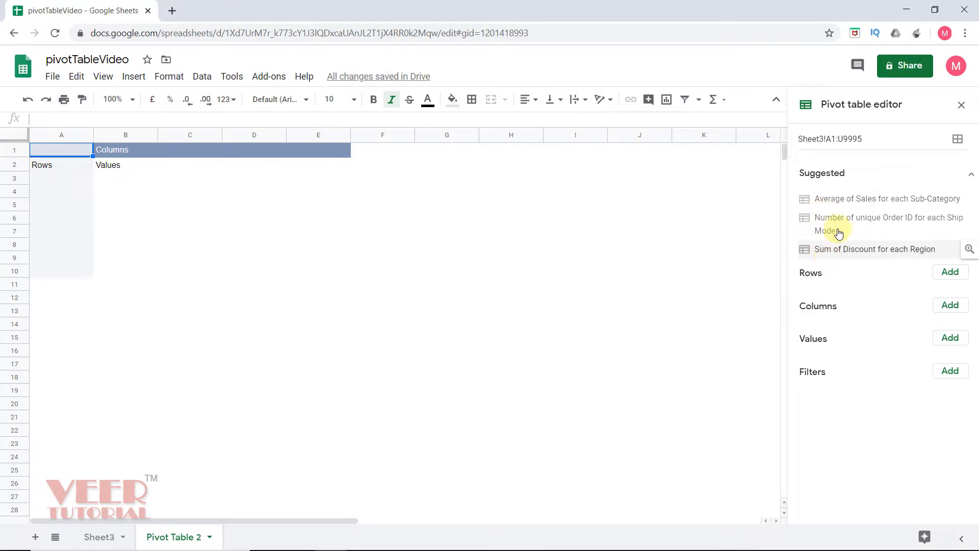
# Try the suggested pivot tables for average Sales per Sub-Category and unique Order IDs per Ship Mode, undoing each one.
pyautogui.click(864, 206)
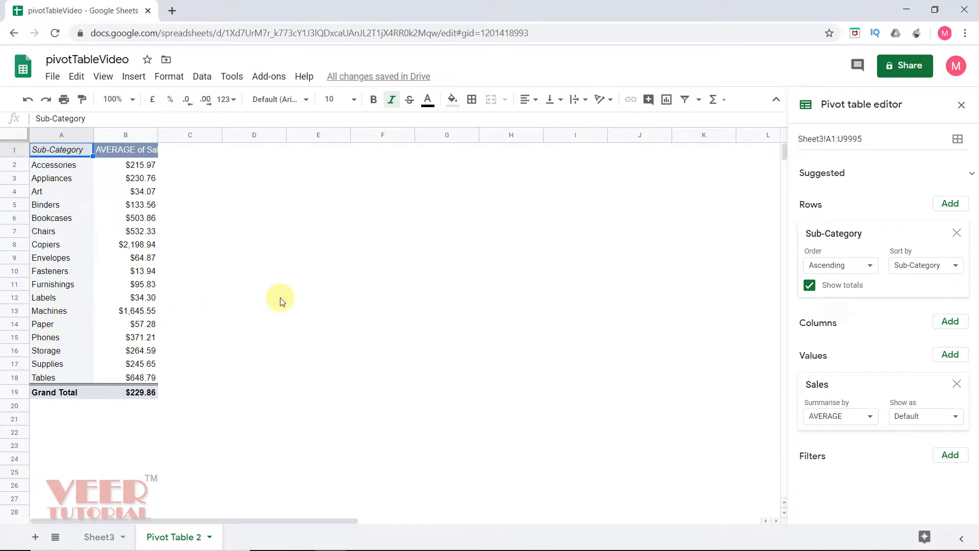
pyautogui.hotkey('ctrl', 'z')
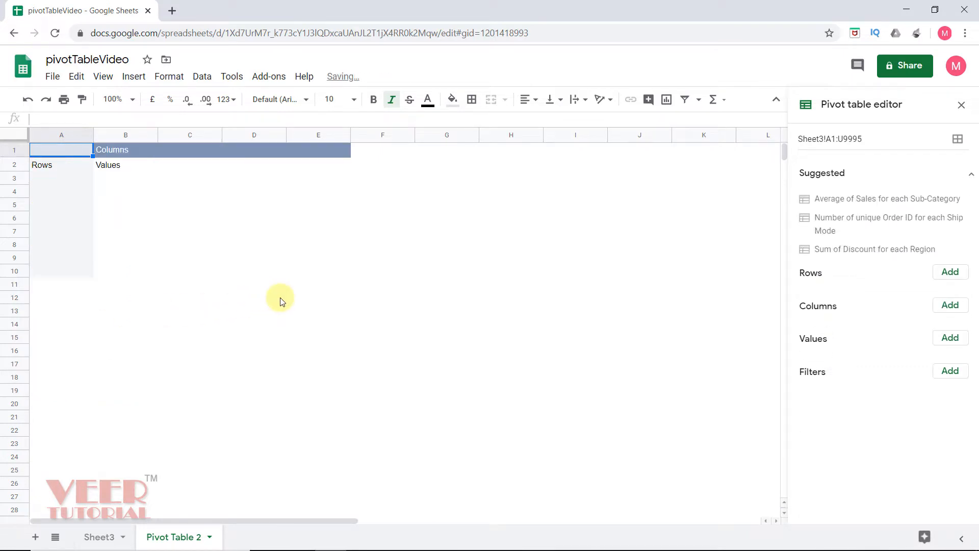
pyautogui.click(860, 230)
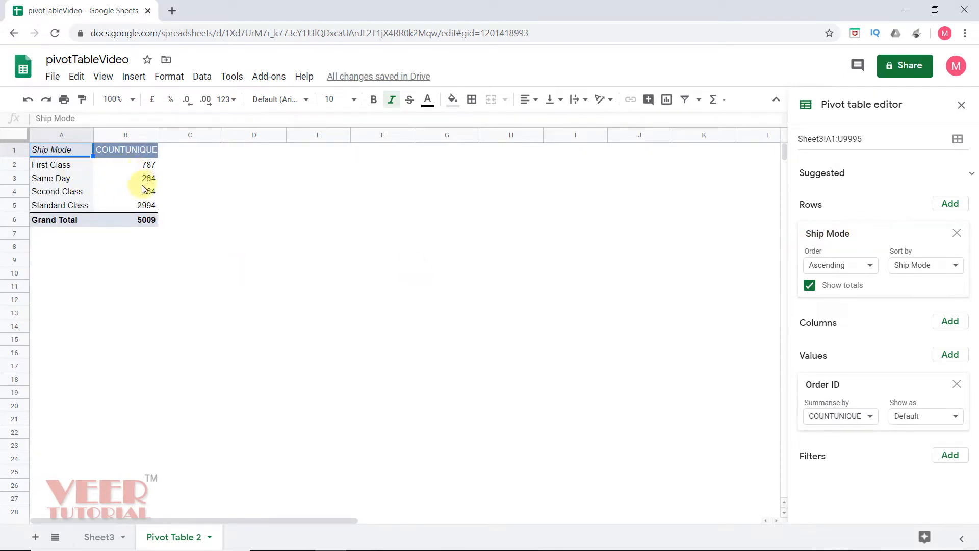
pyautogui.hotkey('ctrl', 'z')
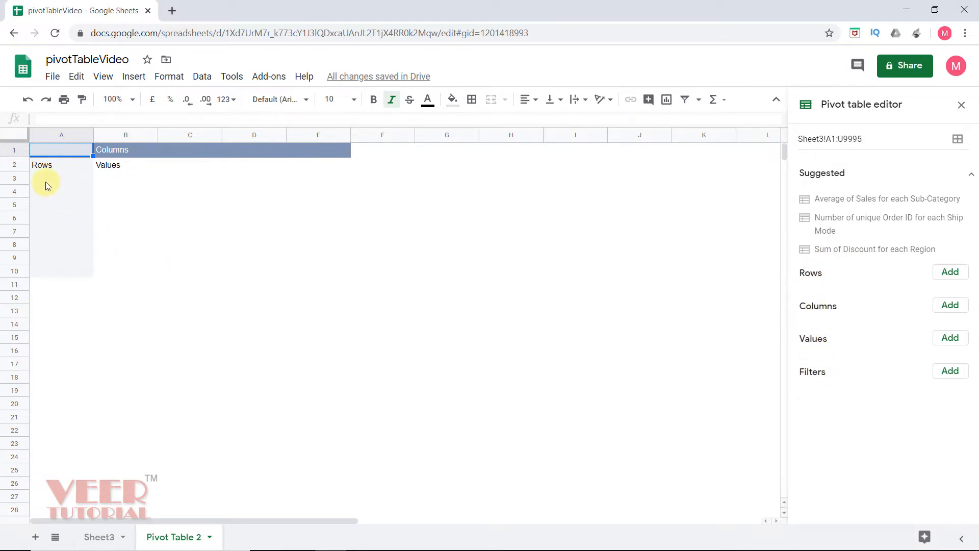
pyautogui.click(108, 149)
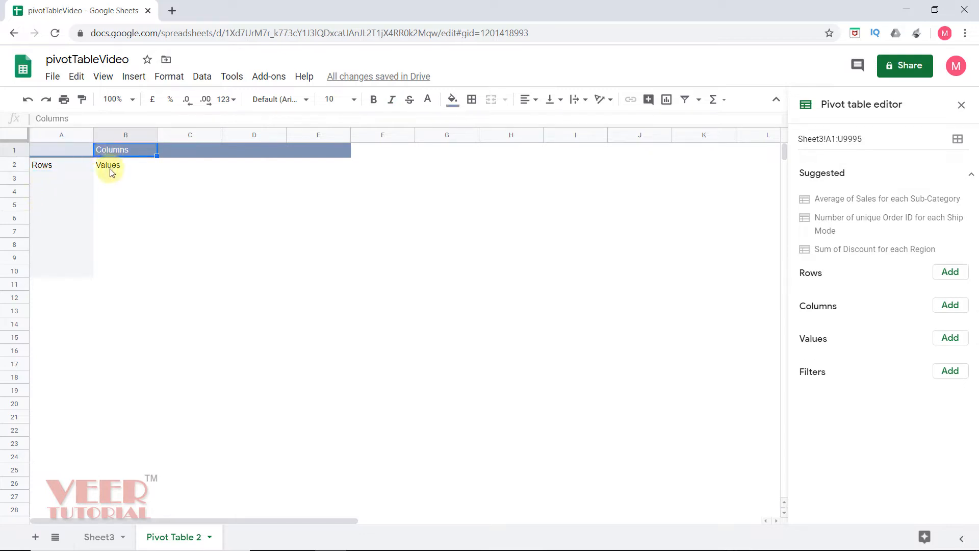
pyautogui.click(111, 170)
pyautogui.click(84, 205)
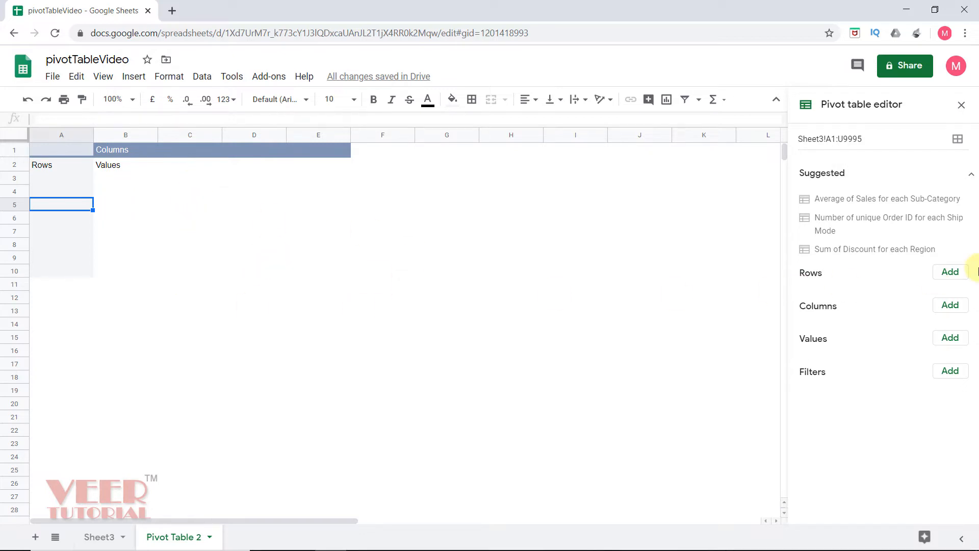
# Add Order Date as the pivot table's rows and Sales, summarised by SUM, as its values.
pyautogui.click(952, 272)
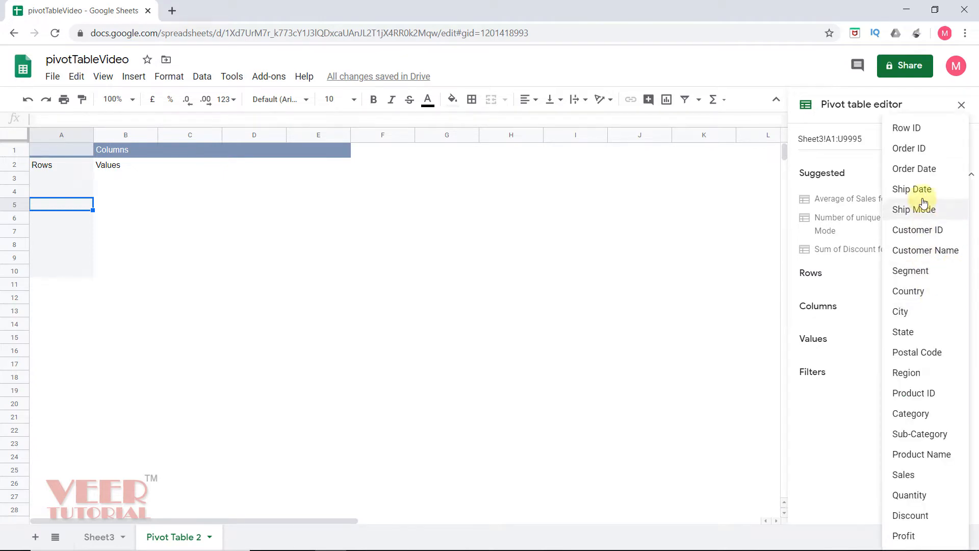
pyautogui.click(916, 169)
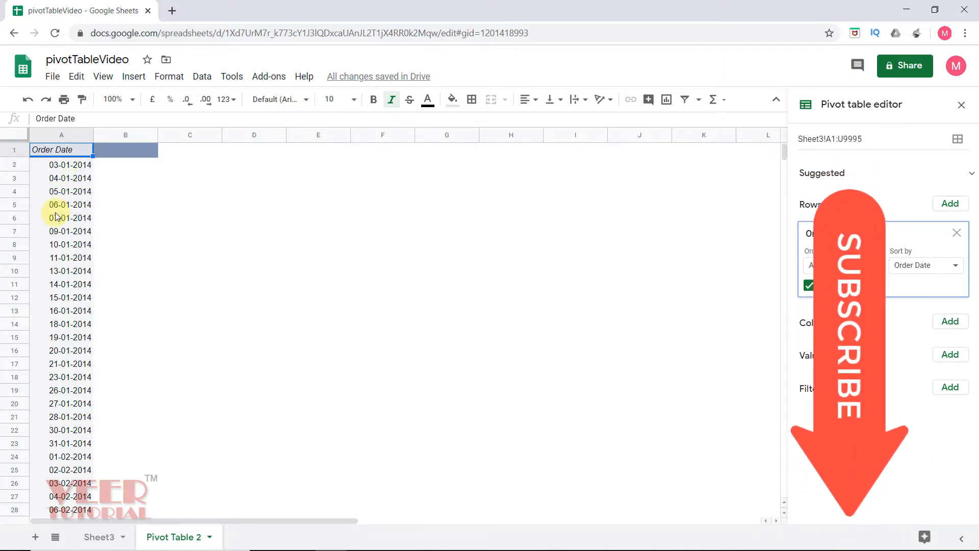
pyautogui.click(951, 356)
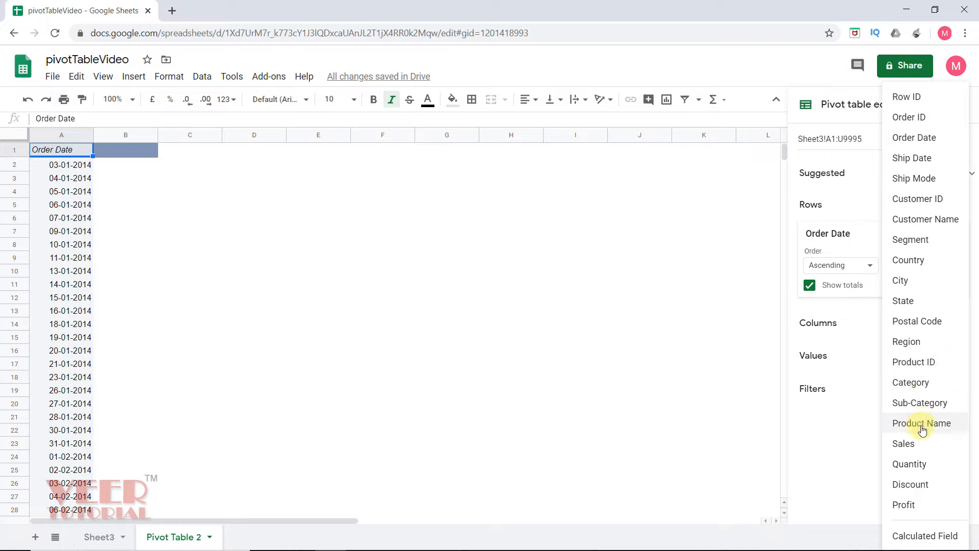
pyautogui.click(911, 443)
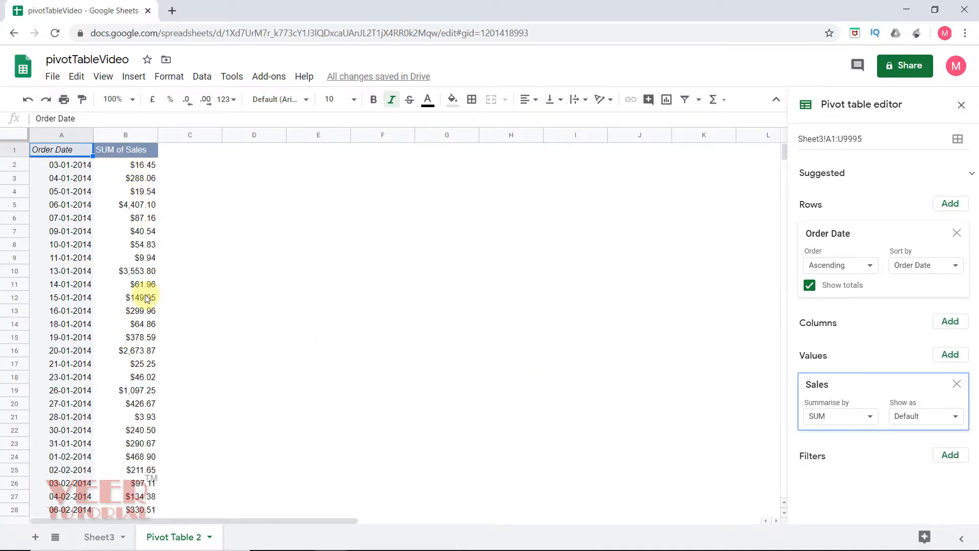
# Group the pivot table's Order Date rows by Year, and widen column A to fit its header.
pyautogui.click(72, 208)
pyautogui.rightClick(71, 208)
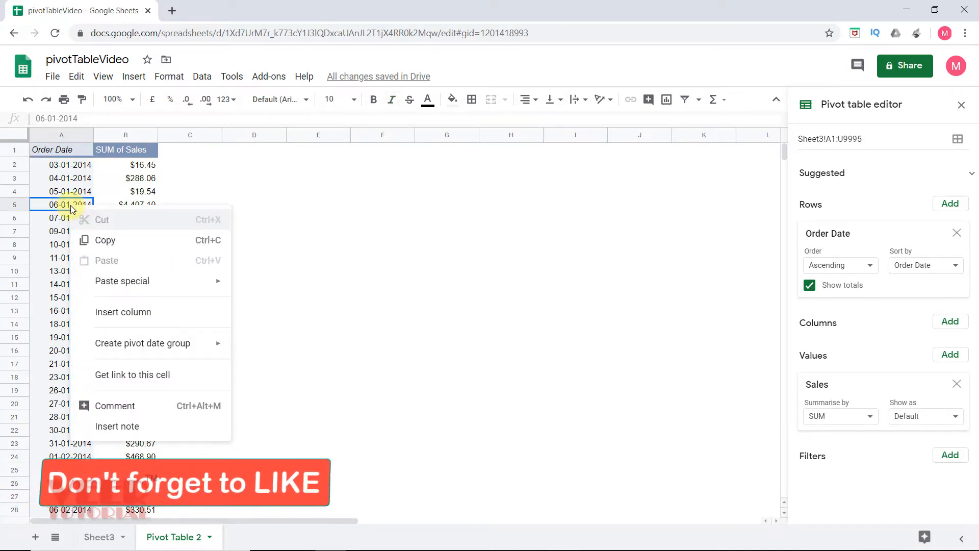
pyautogui.moveTo(174, 349)
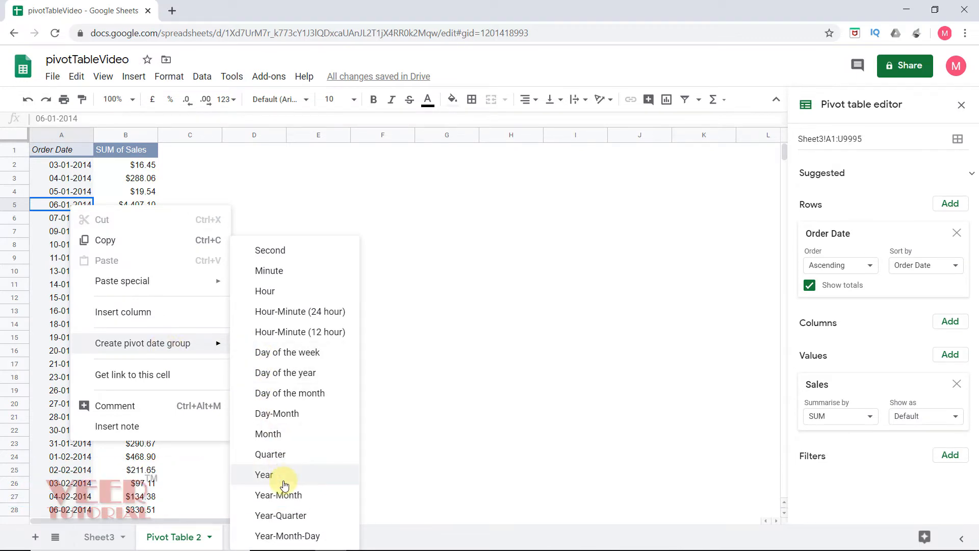
pyautogui.click(283, 478)
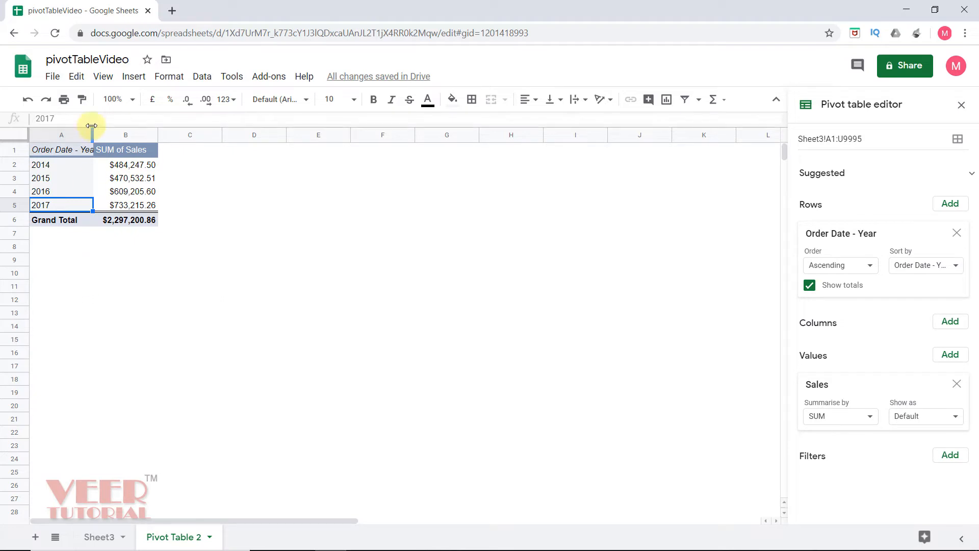
pyautogui.moveTo(93, 134); pyautogui.dragTo(121, 135)
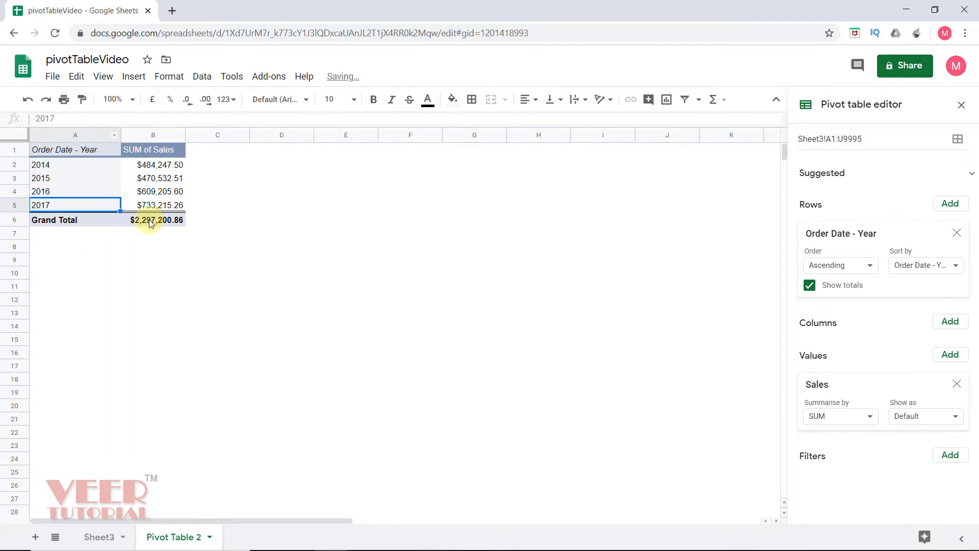
# Add Region as the pivot table's columns.
pyautogui.click(160, 151)
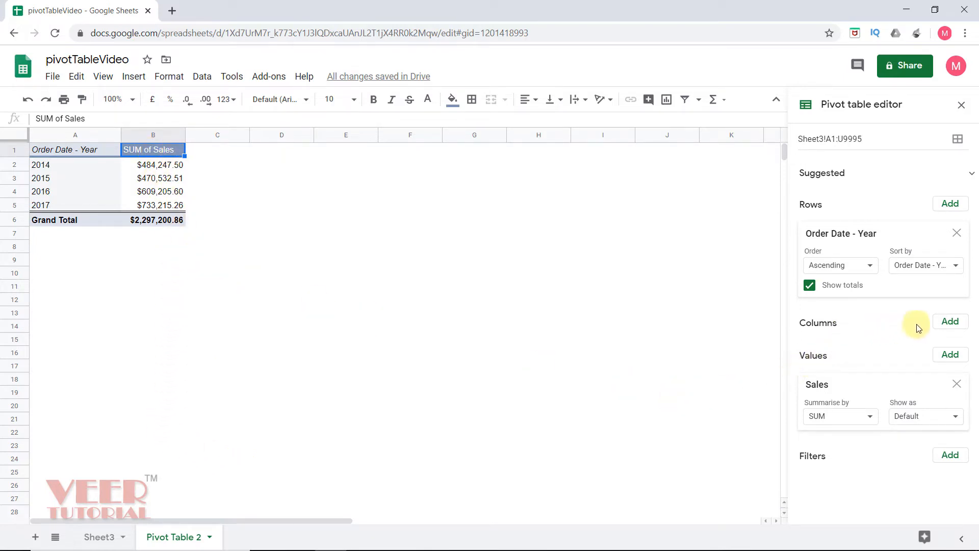
pyautogui.click(950, 322)
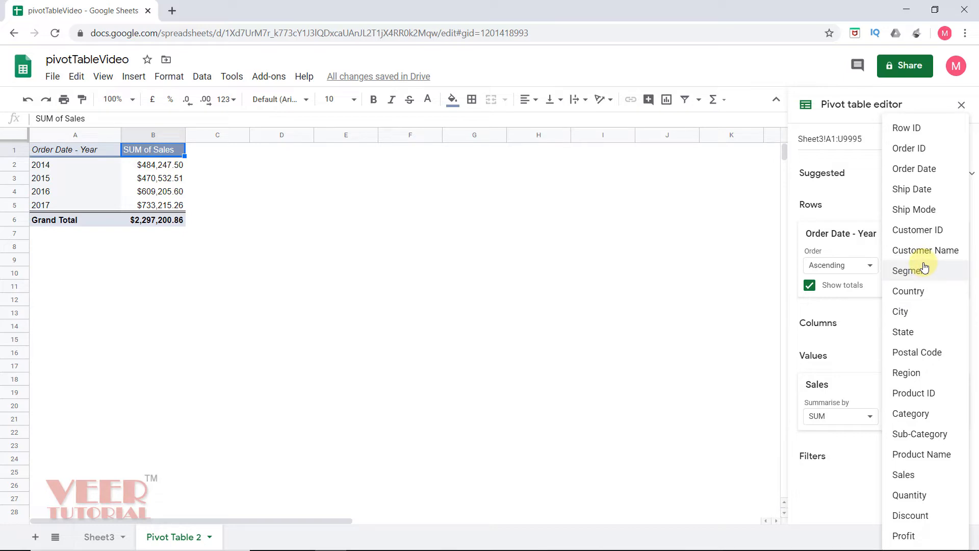
pyautogui.click(910, 373)
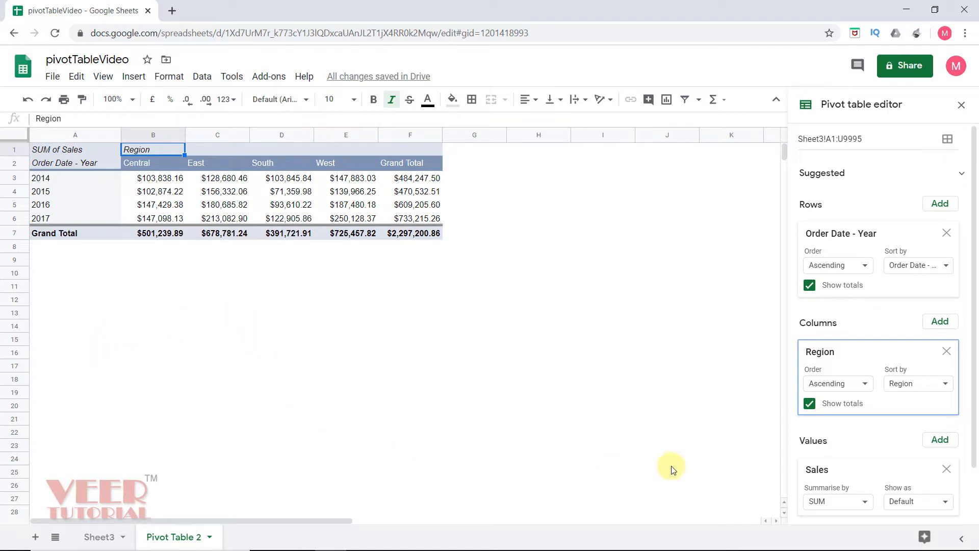
# Add a Segment filter to the pivot table and limit it to Home Office by excluding Consumer and Corporate.
pyautogui.scroll(-2, 846, 257)
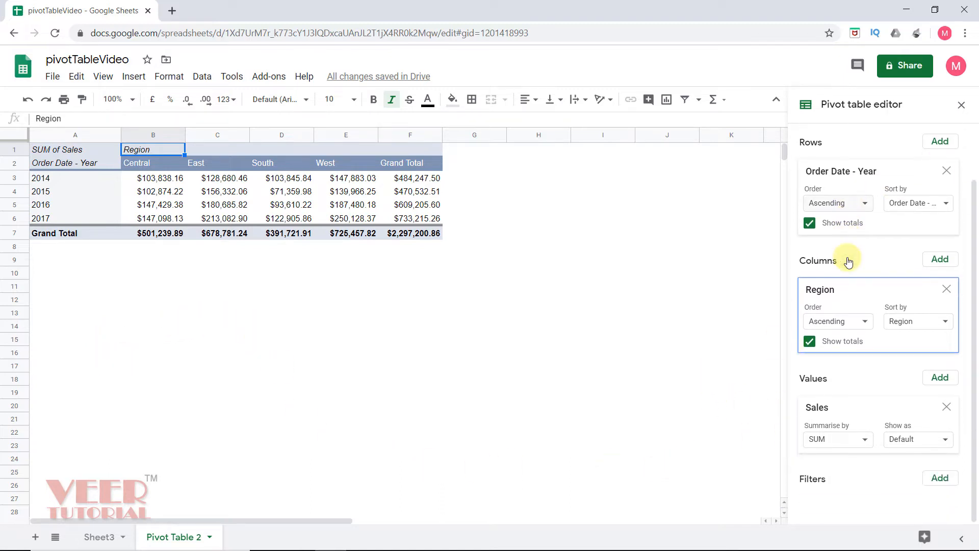
pyautogui.click(945, 481)
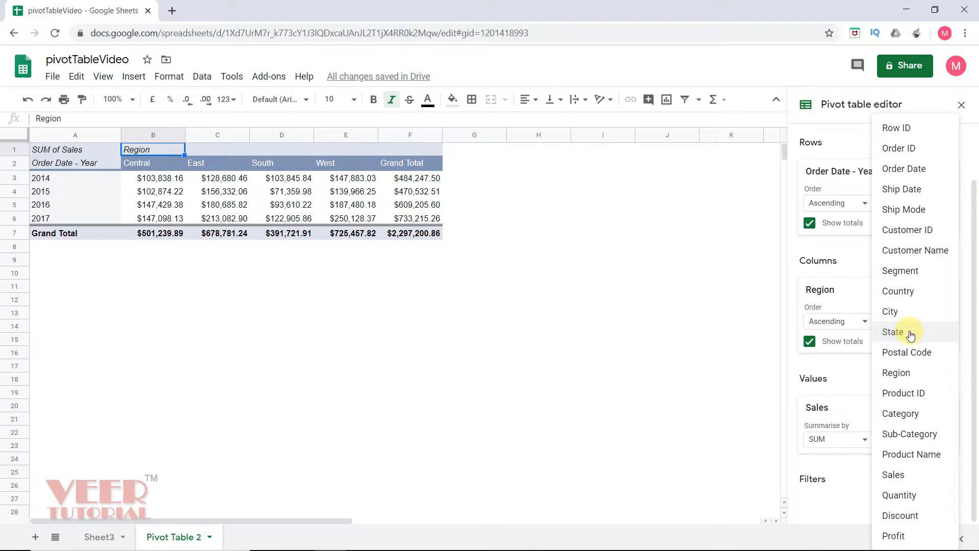
pyautogui.click(900, 271)
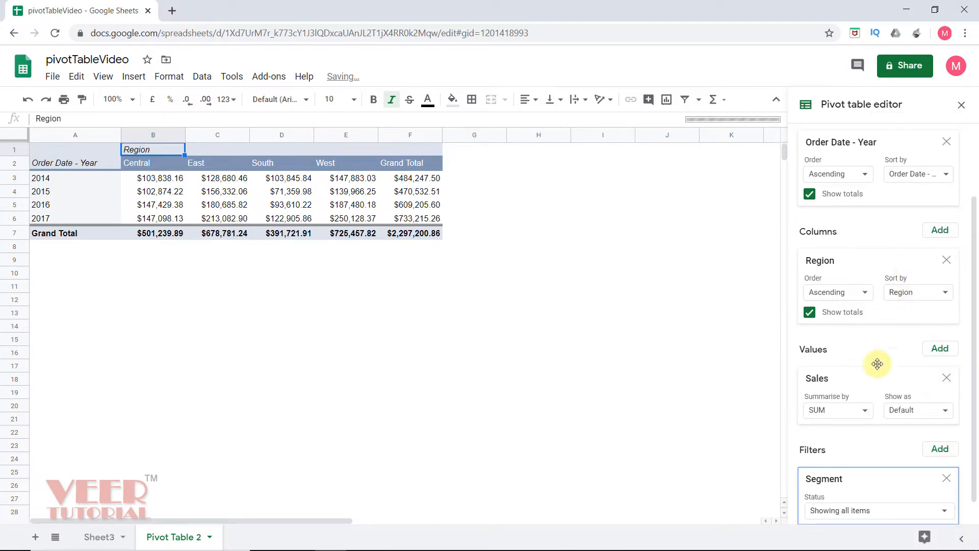
pyautogui.scroll(-1, 864, 374)
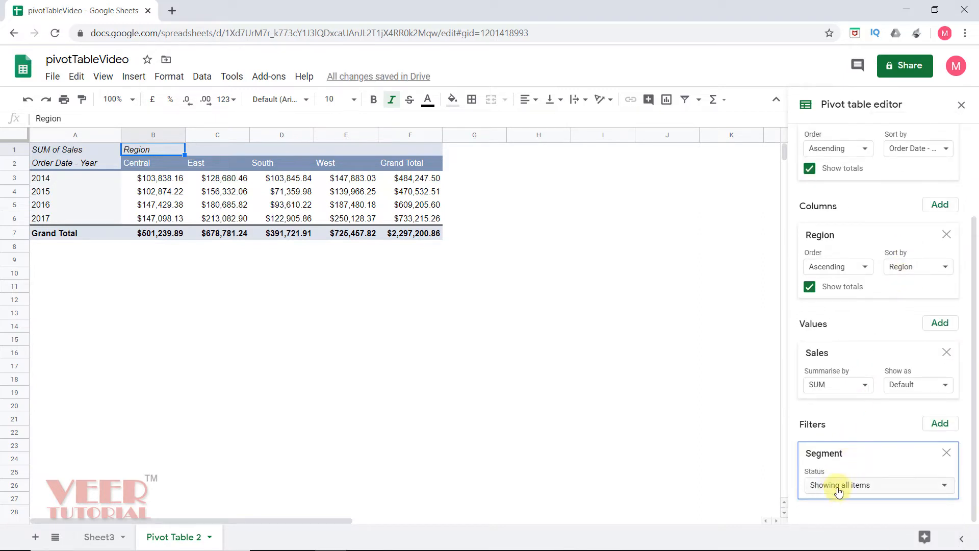
pyautogui.click(865, 490)
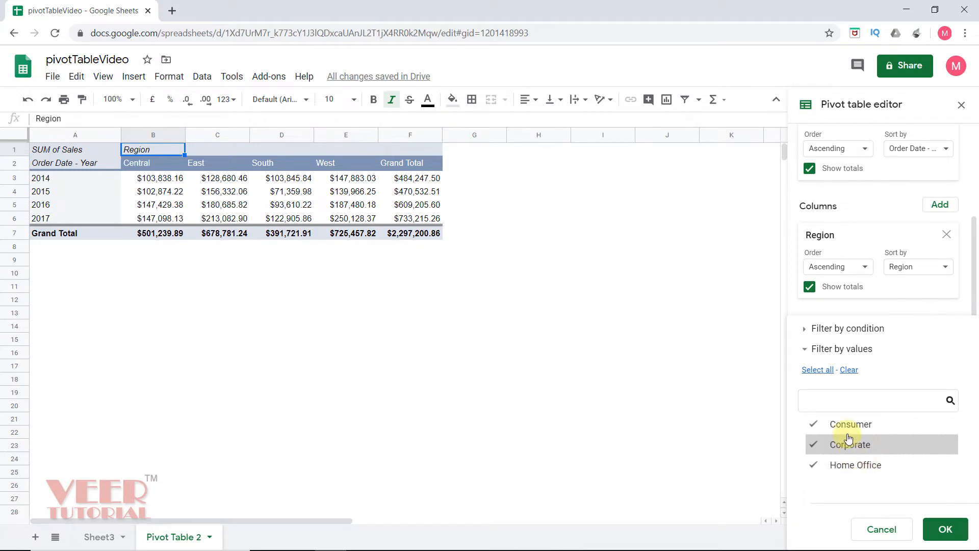
pyautogui.click(813, 423)
pyautogui.click(813, 444)
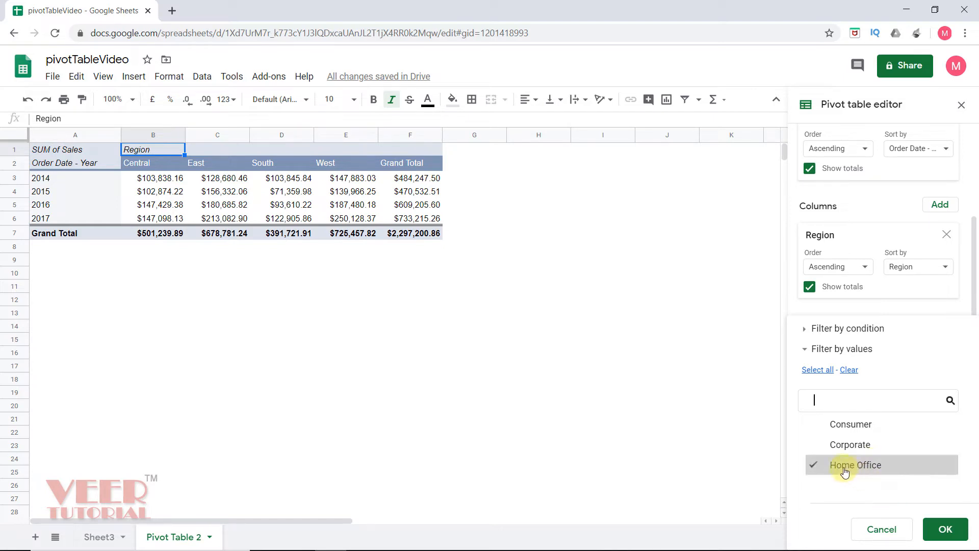
pyautogui.click(945, 530)
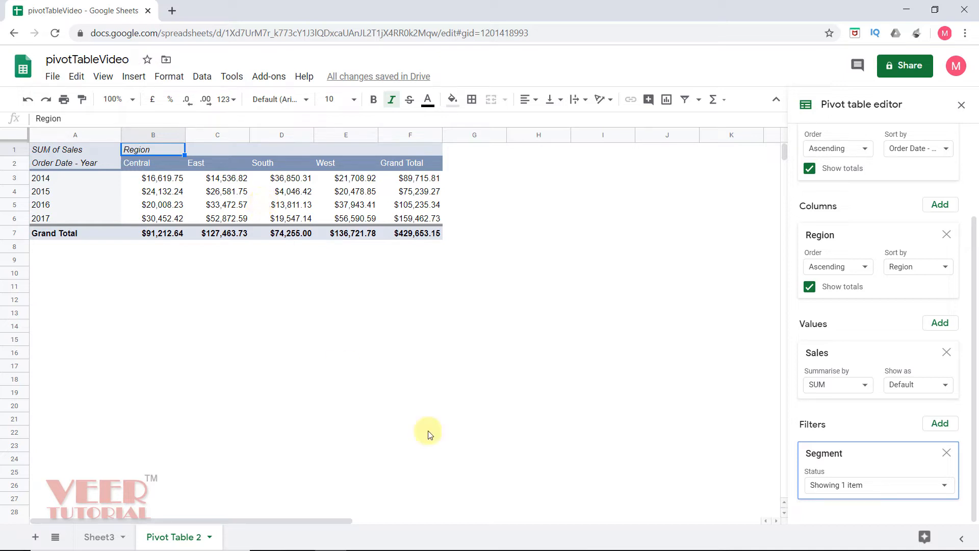
# Include Consumer alongside Home Office in the pivot table's Segment filter.
pyautogui.click(850, 486)
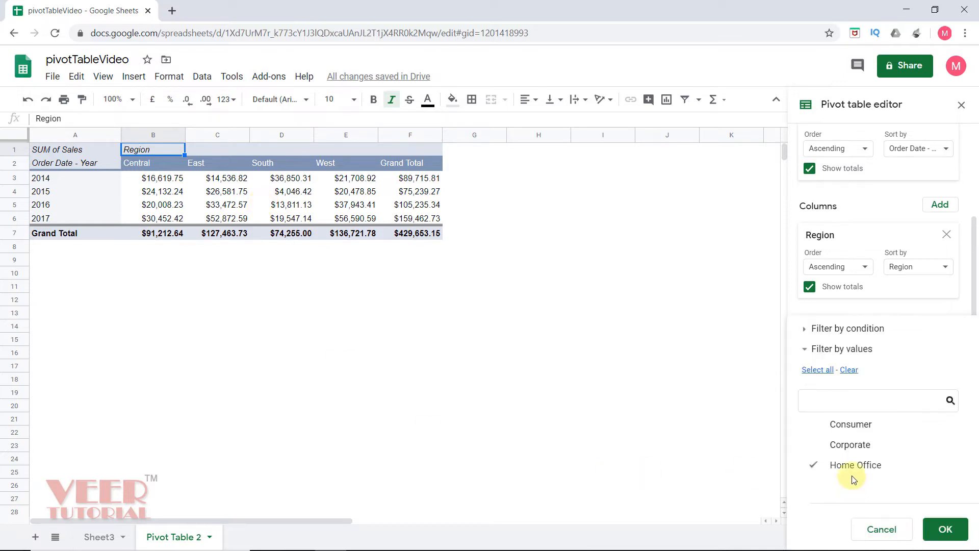
pyautogui.click(836, 425)
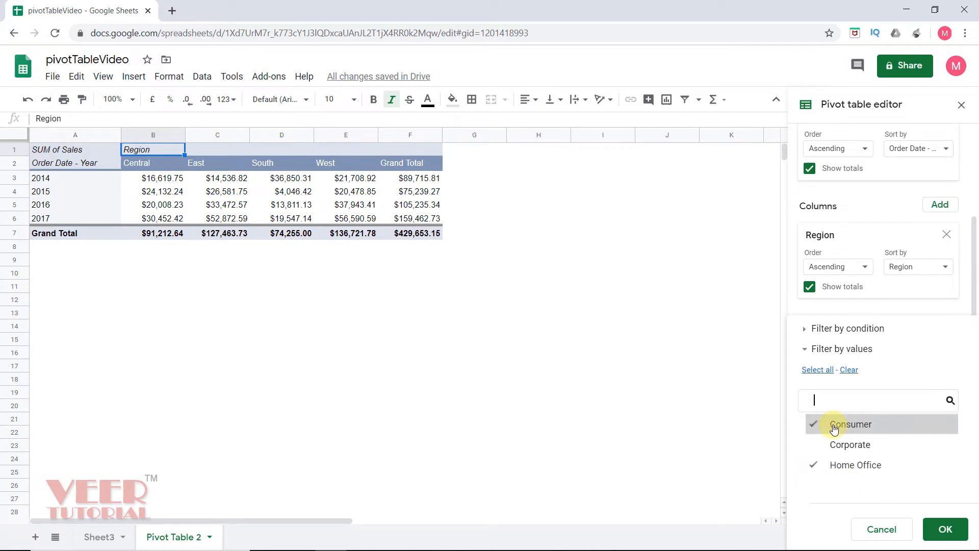
pyautogui.click(940, 529)
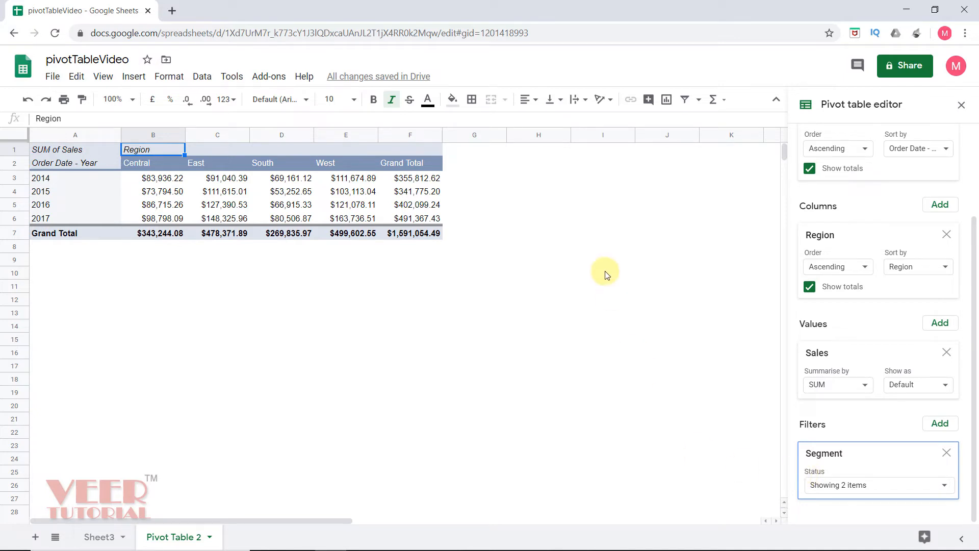
# Insert a slicer and place it beside the pivot table, around row 3 of columns G to I.
pyautogui.click(203, 76)
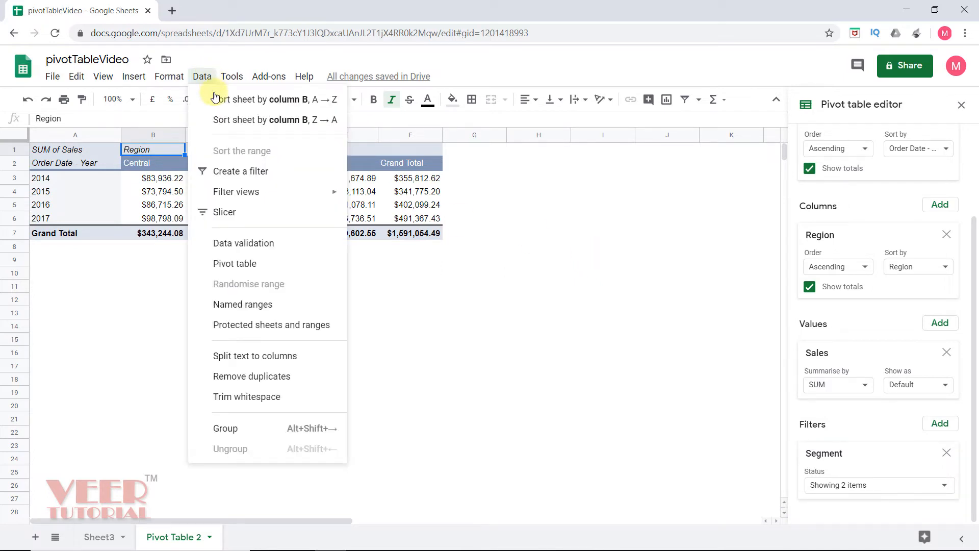
pyautogui.click(225, 212)
pyautogui.click(203, 324)
pyautogui.moveTo(200, 322); pyautogui.dragTo(487, 162)
pyautogui.click(541, 312)
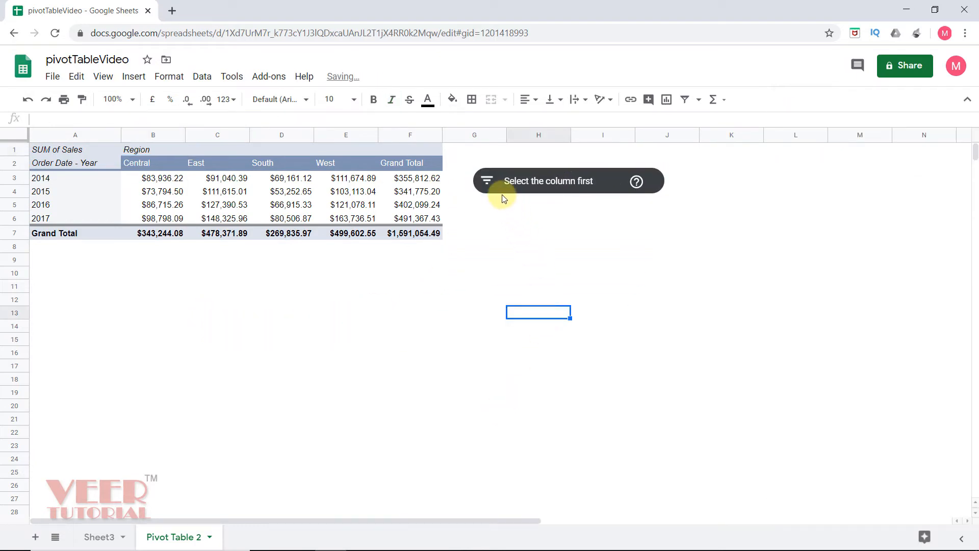
# Set the slicer's filter column to Category.
pyautogui.click(482, 181)
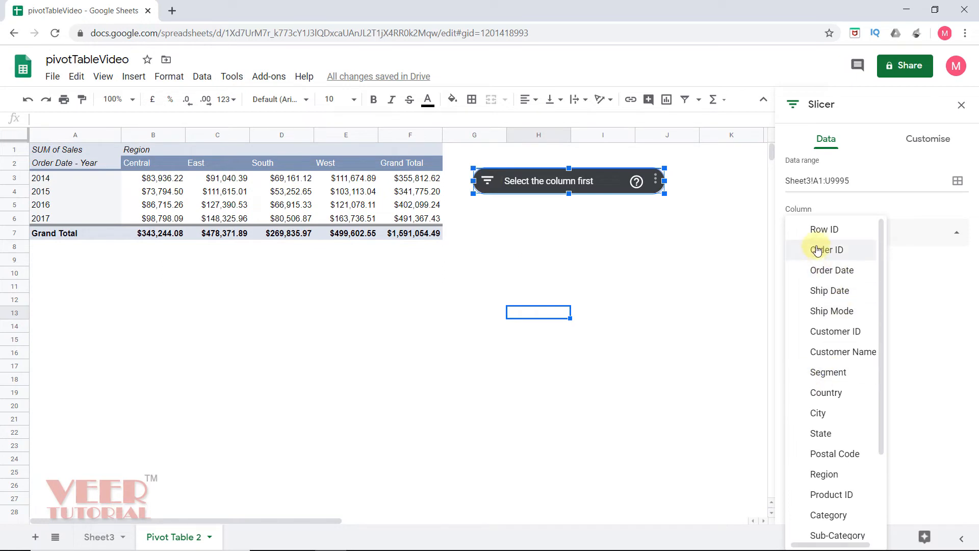
pyautogui.moveTo(883, 250); pyautogui.dragTo(883, 381)
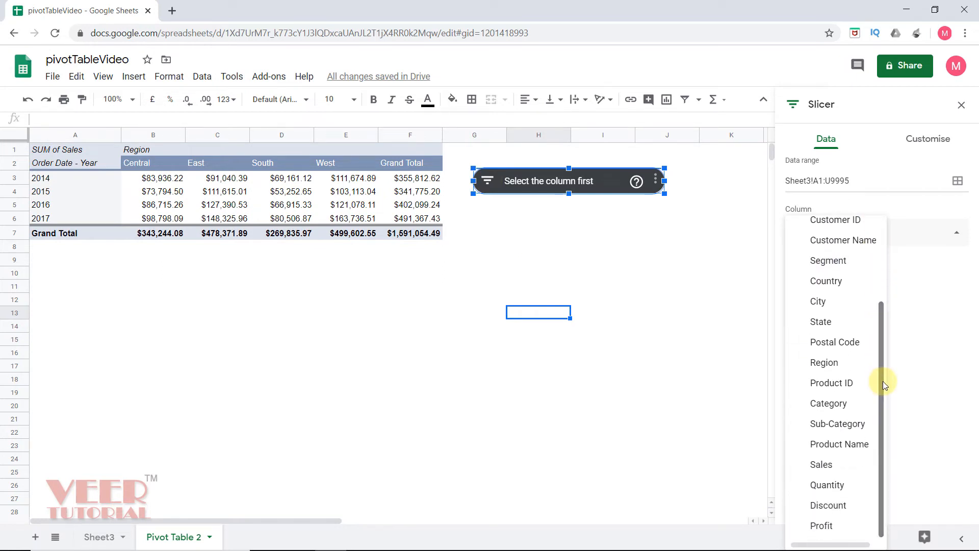
pyautogui.click(836, 403)
# Exclude Furniture in the Category slicer, keeping Office Supplies and Technology selected.
pyautogui.click(608, 182)
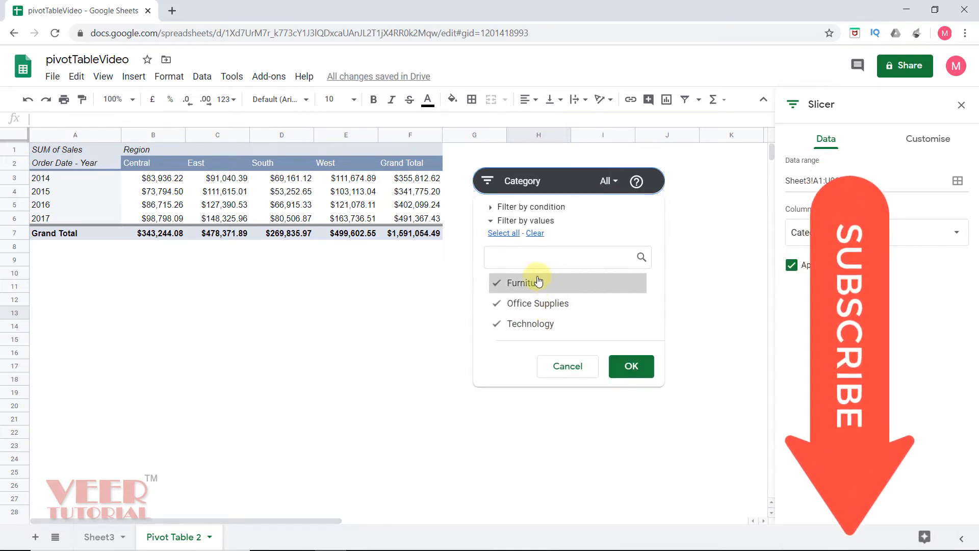
pyautogui.click(496, 282)
pyautogui.click(632, 366)
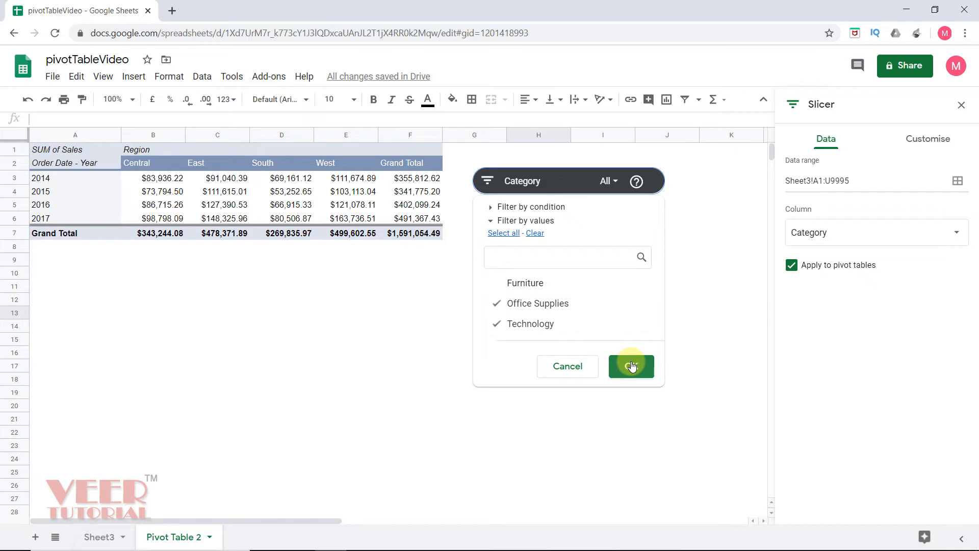
pyautogui.click(633, 366)
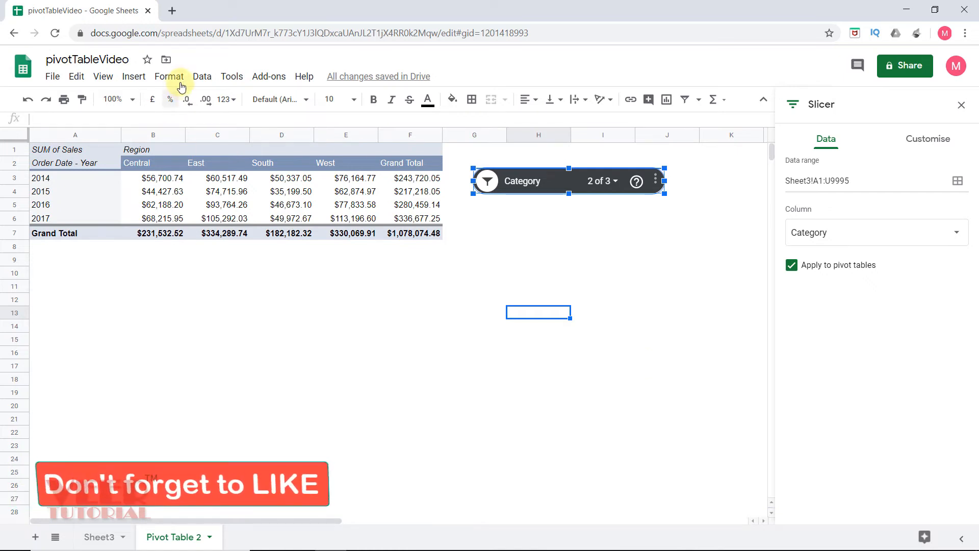
# Try adding a second slicer with the data range 'Pivot Table 2'!H13, and delete it.
pyautogui.click(201, 78)
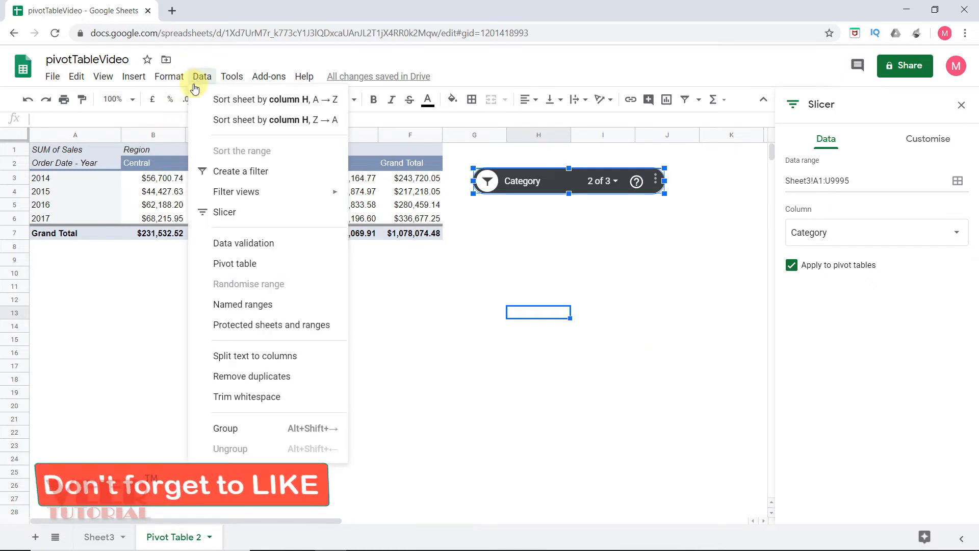
pyautogui.click(228, 213)
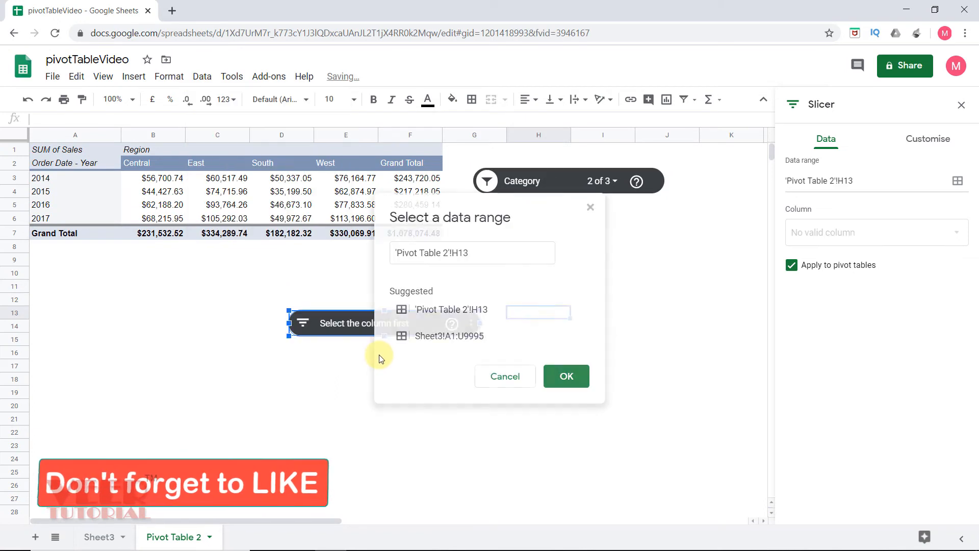
pyautogui.click(565, 373)
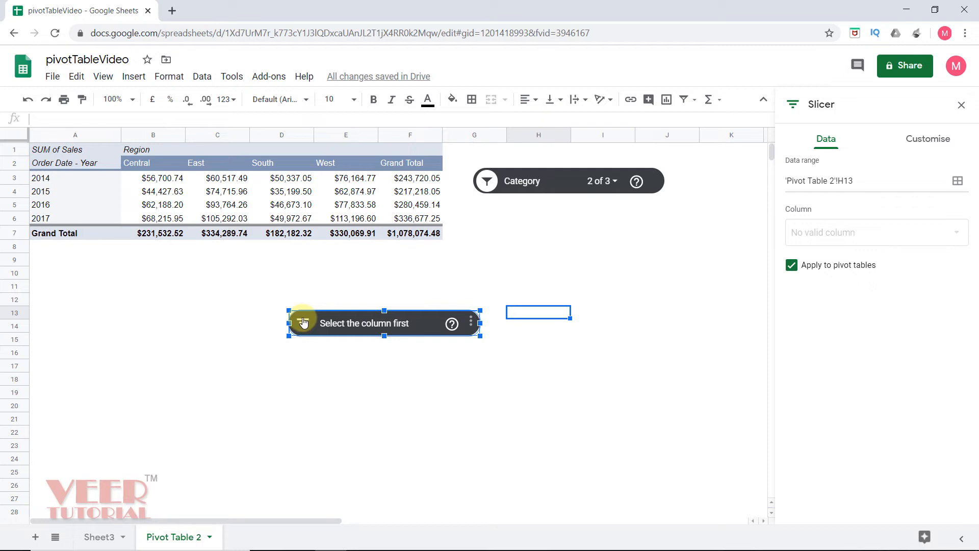
pyautogui.press('Delete')
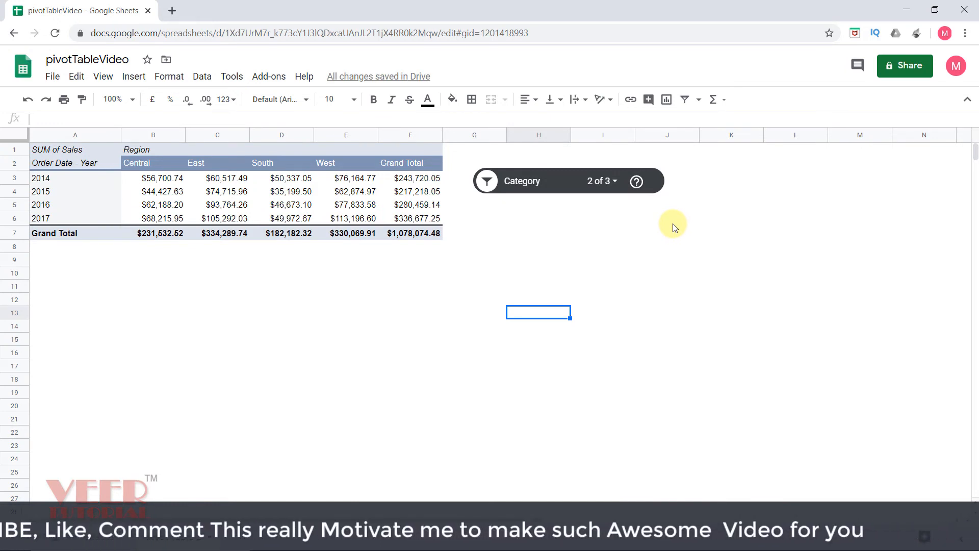
# Return to the source data on Sheet3.
pyautogui.click(99, 536)
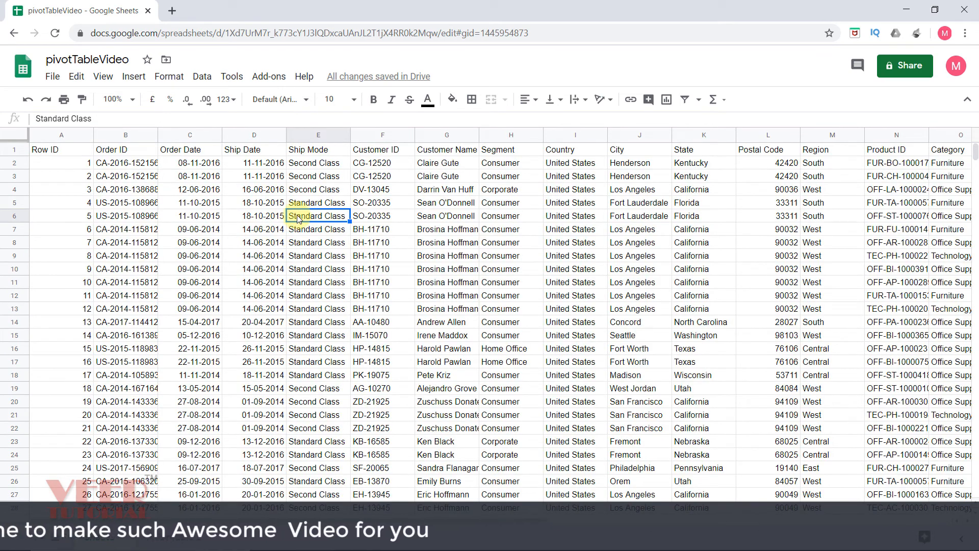
# Create a pivot table on a new sheet from the Sheet3 data and add Sales as its row field.
pyautogui.click(203, 78)
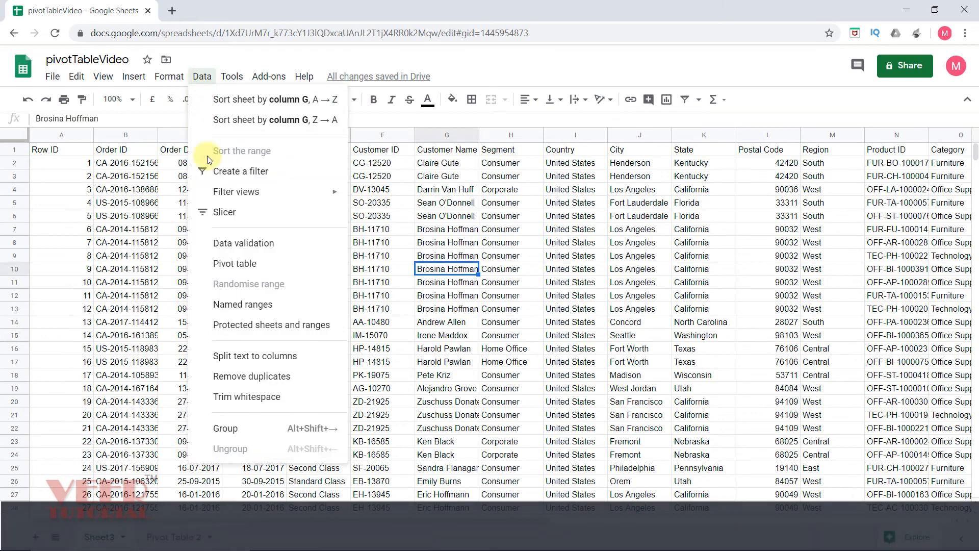
pyautogui.click(227, 264)
pyautogui.click(555, 380)
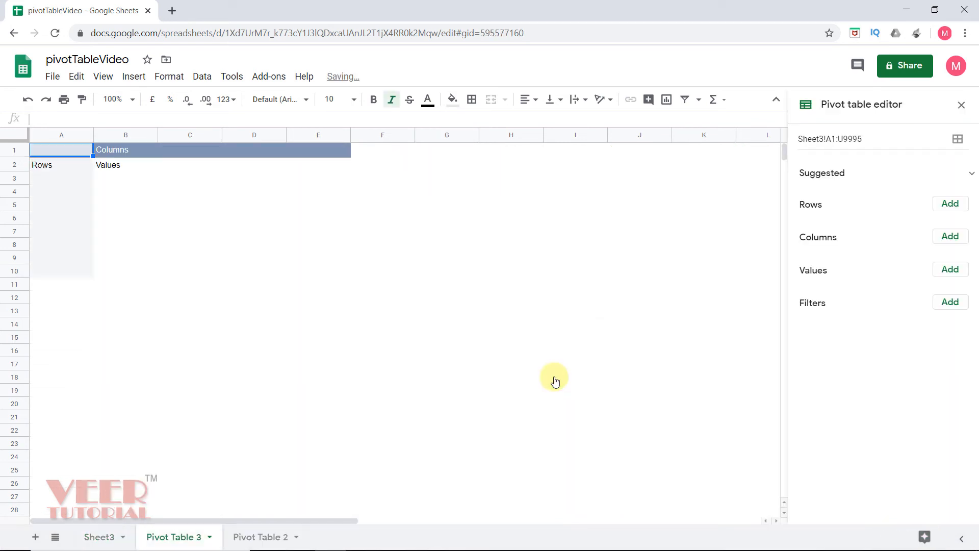
pyautogui.click(951, 273)
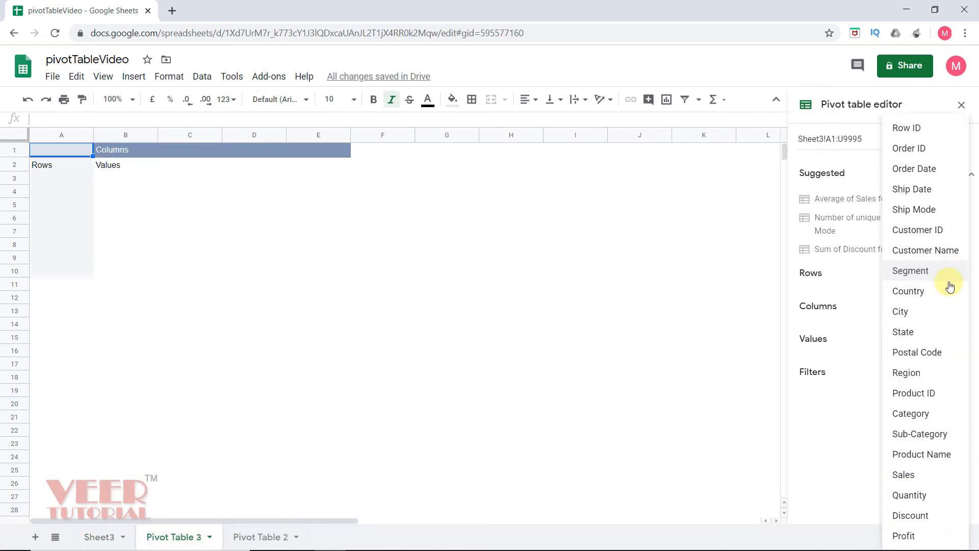
pyautogui.click(913, 474)
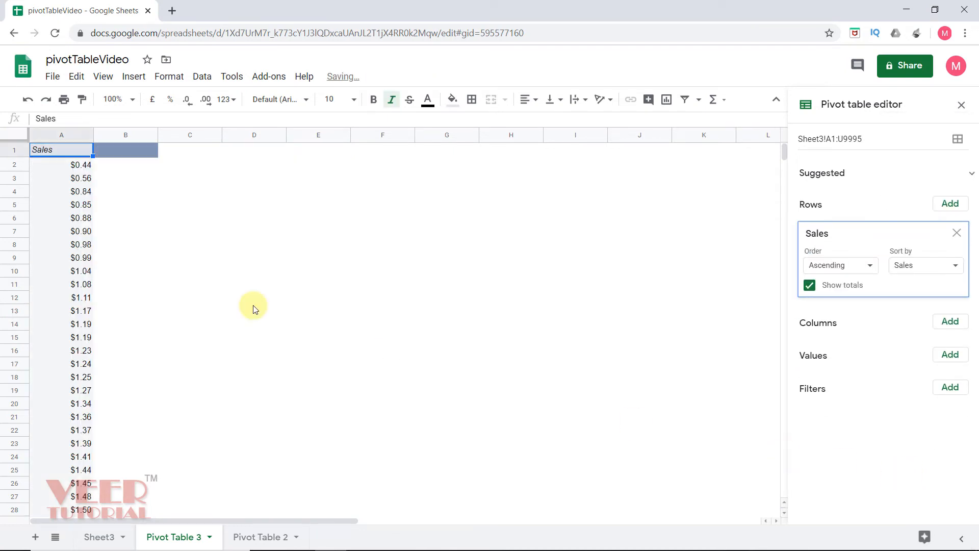
# Create a pivot group rule for the Sales rows with minimum value 0, maximum value 100 and interval size 10.
pyautogui.rightClick(66, 243)
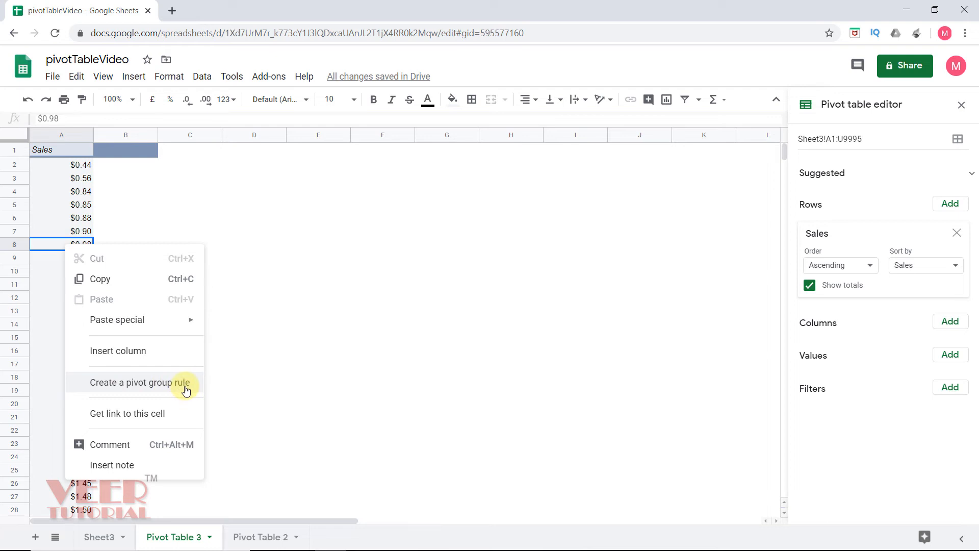
pyautogui.click(185, 390)
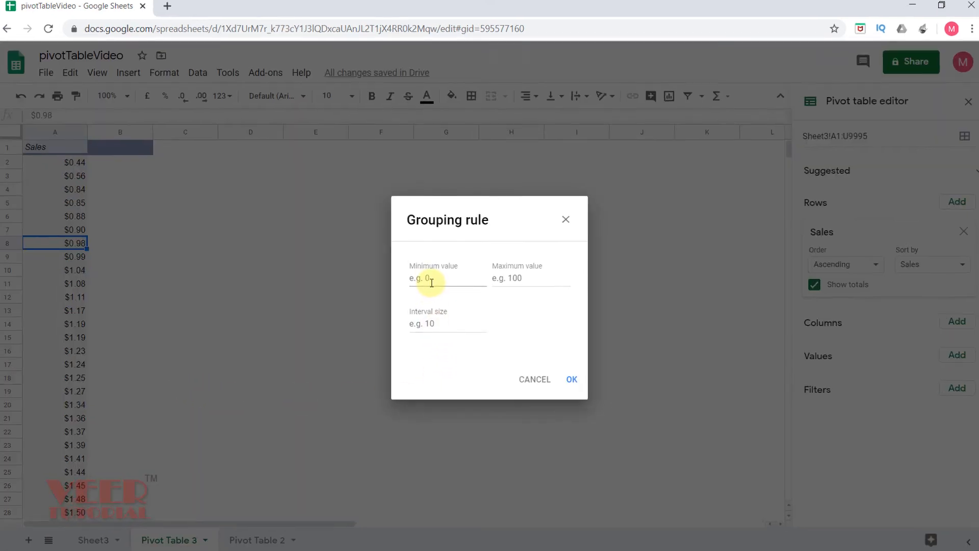
pyautogui.click(432, 283)
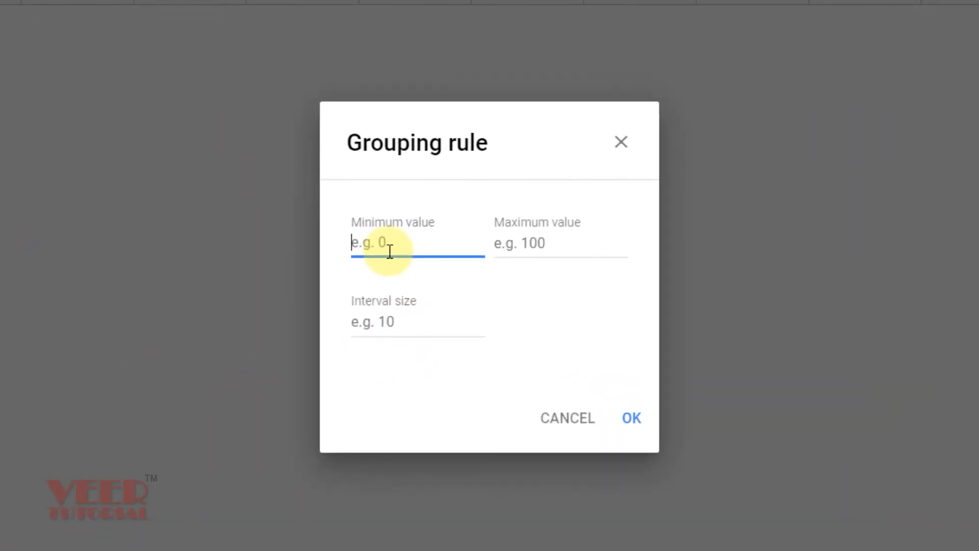
pyautogui.write('0')
pyautogui.click(544, 244)
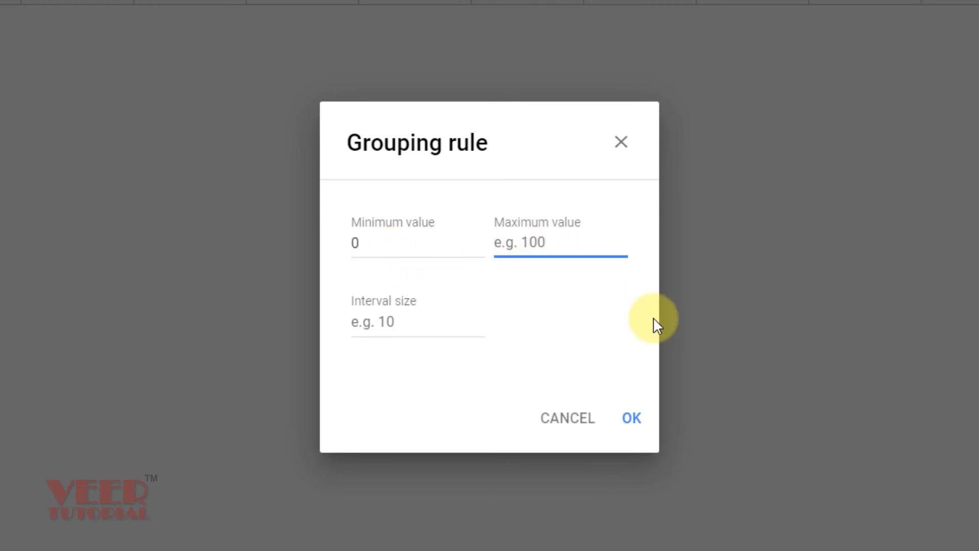
pyautogui.write('1')
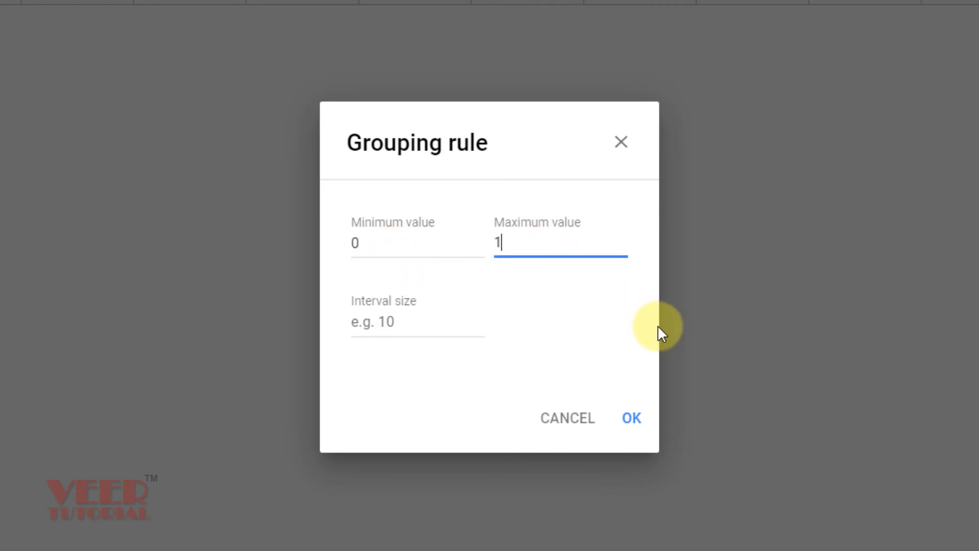
pyautogui.write('00')
pyautogui.click(430, 337)
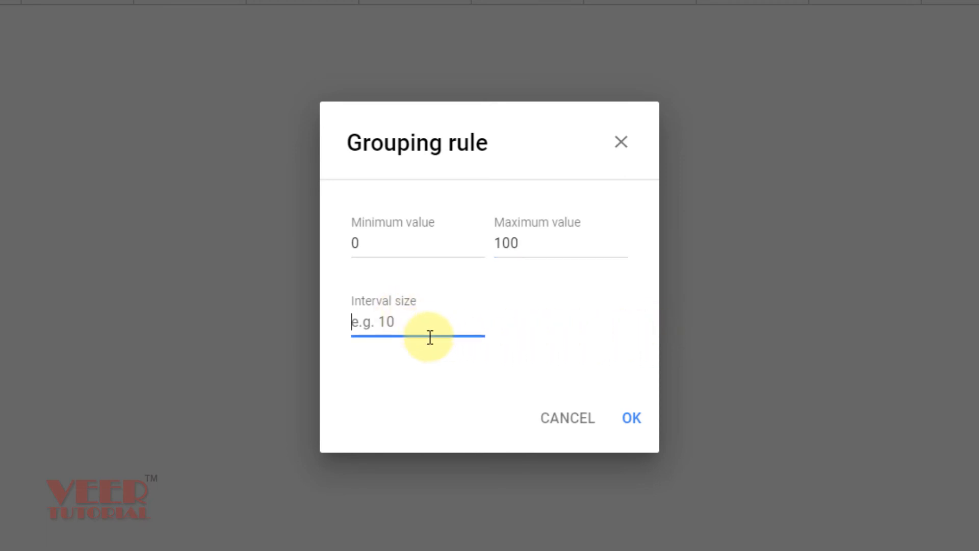
pyautogui.write('10')
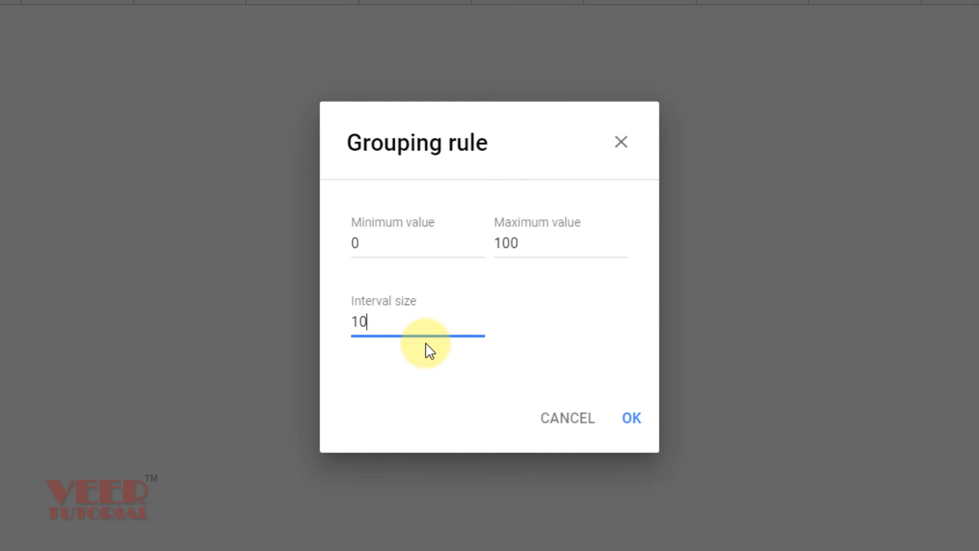
pyautogui.click(632, 419)
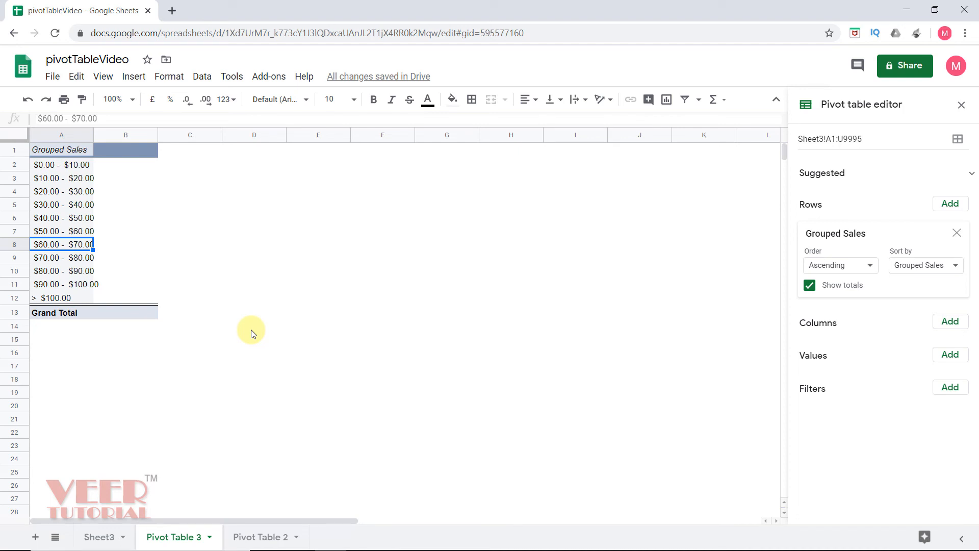
# Add Order ID to the pivot table's values, summarised by COUNTA.
pyautogui.press('Up')
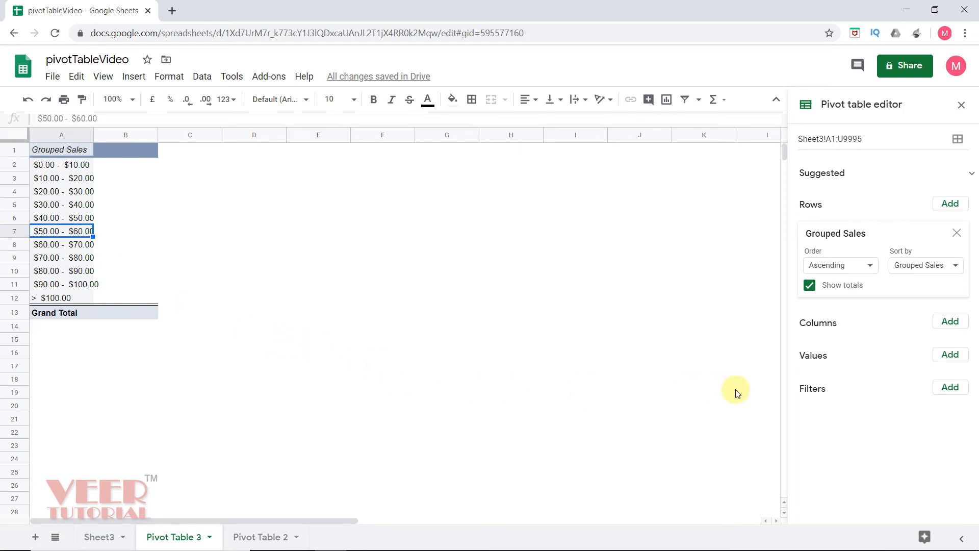
pyautogui.click(952, 356)
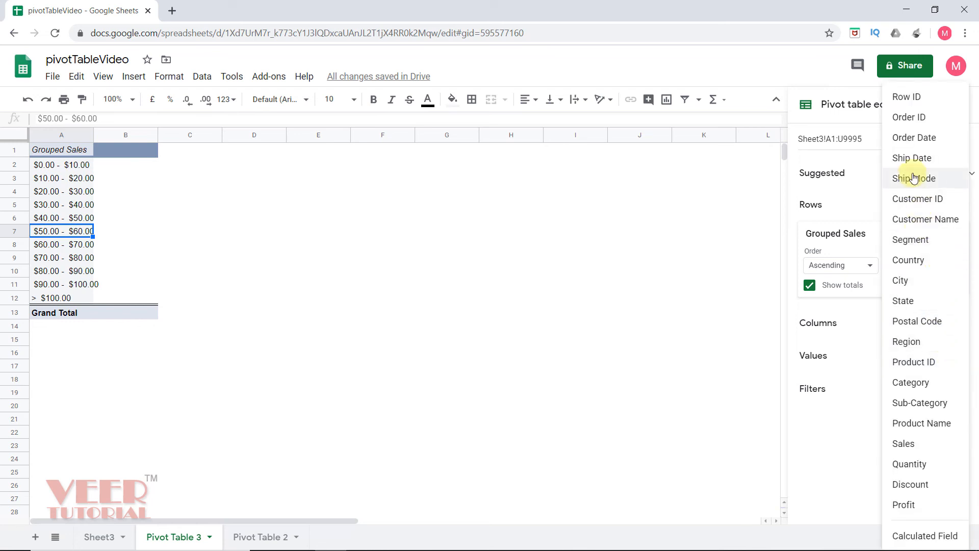
pyautogui.click(909, 118)
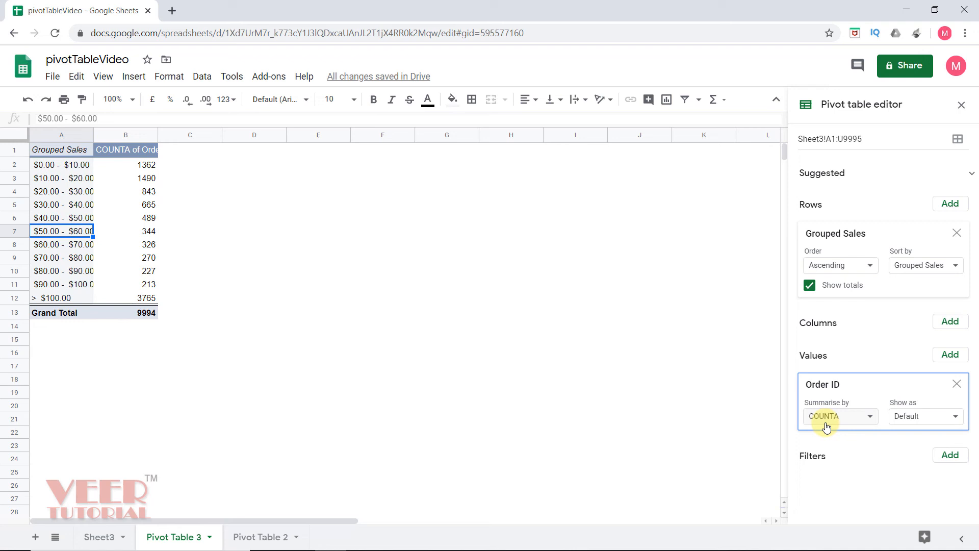
pyautogui.click(870, 419)
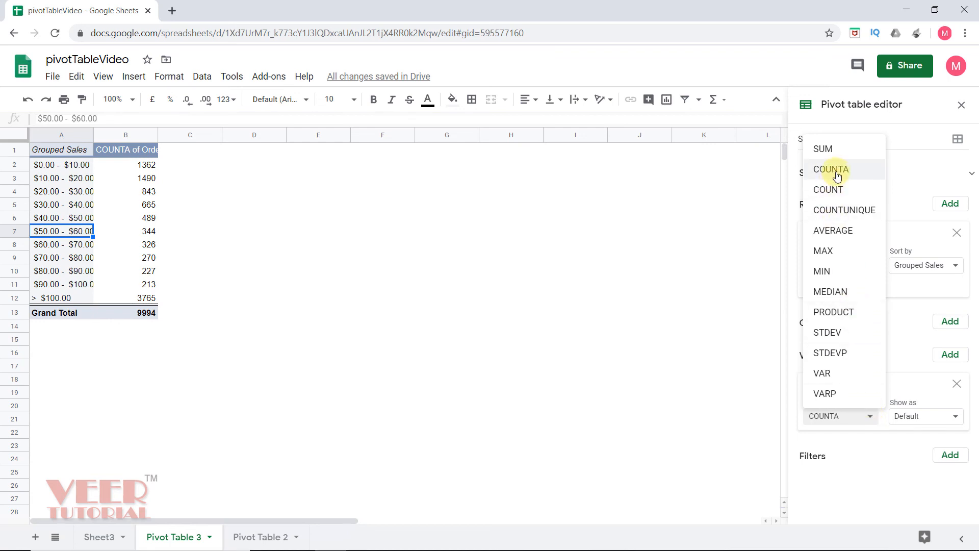
pyautogui.click(677, 339)
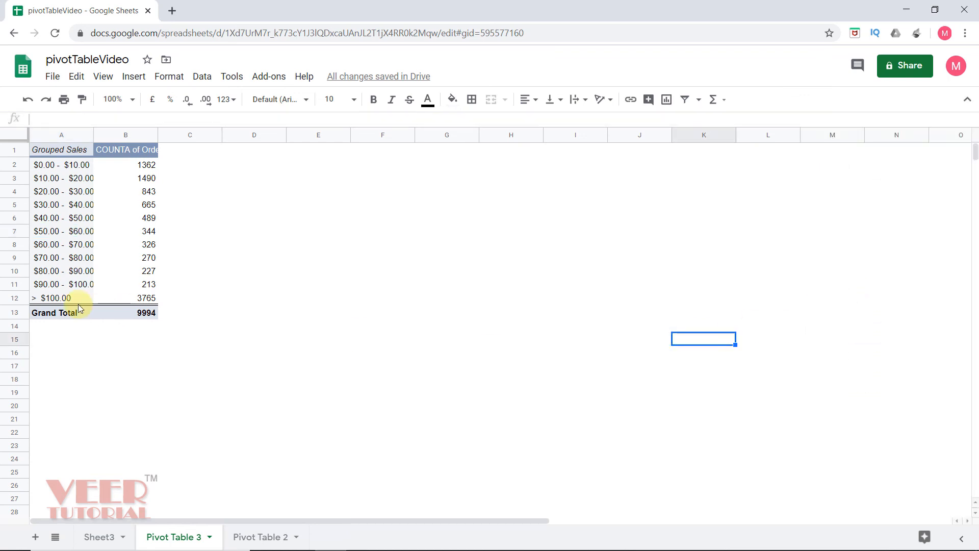